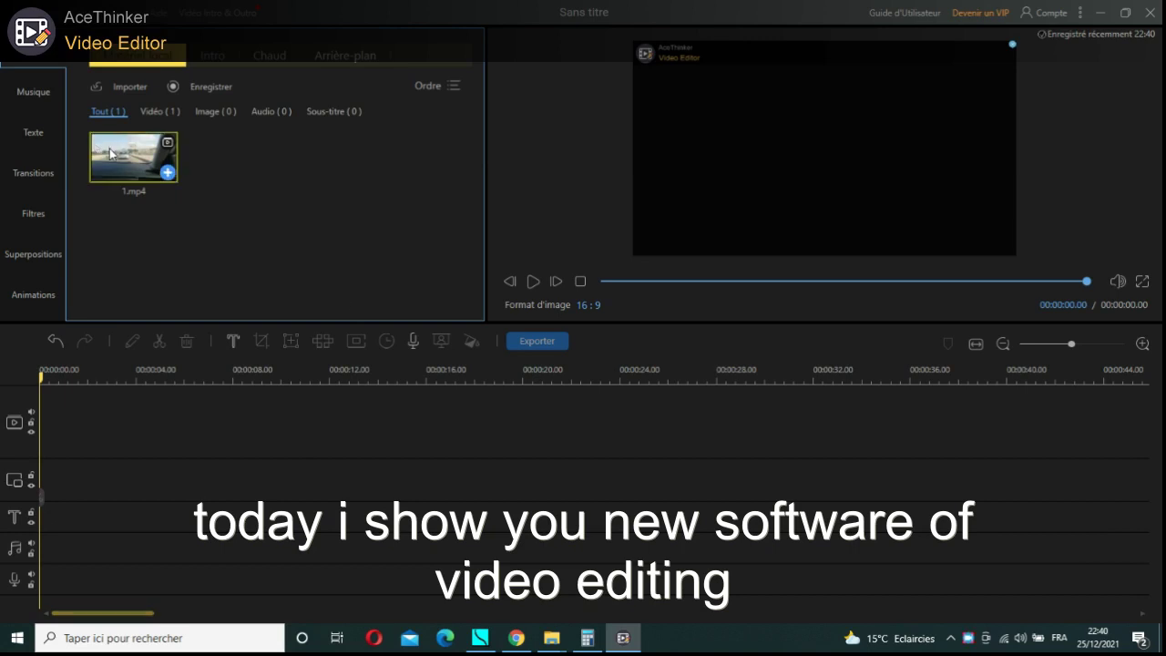
Delete the 1.mp4 clip from the media library with Supprimer.
right_click(109, 153)
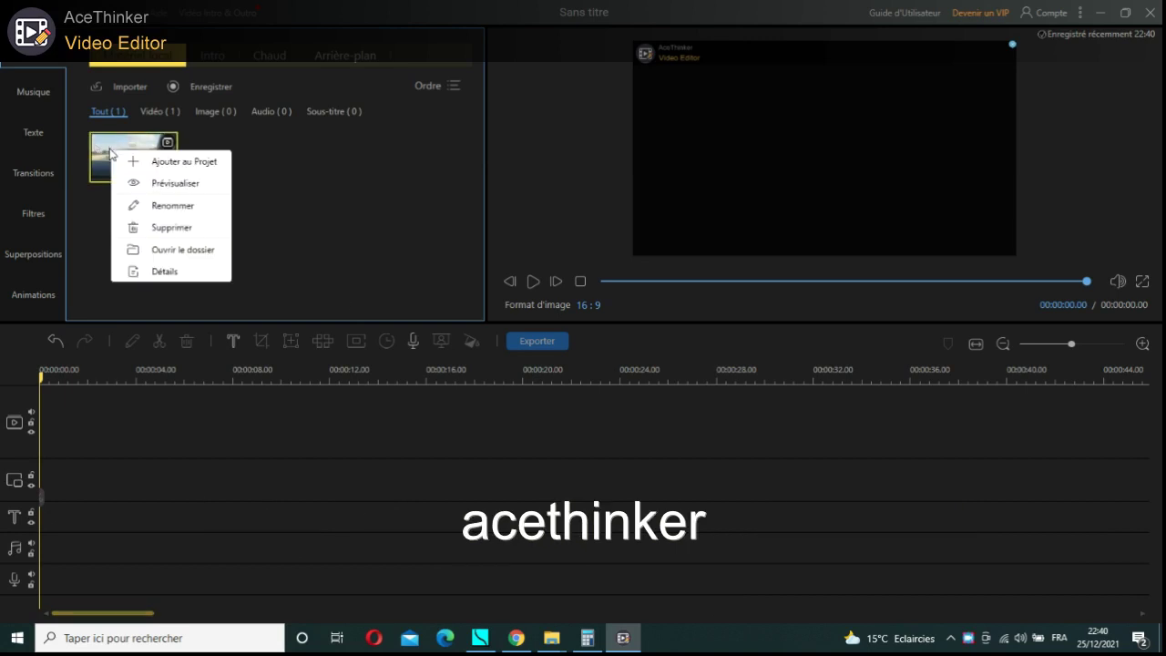
left_click(148, 227)
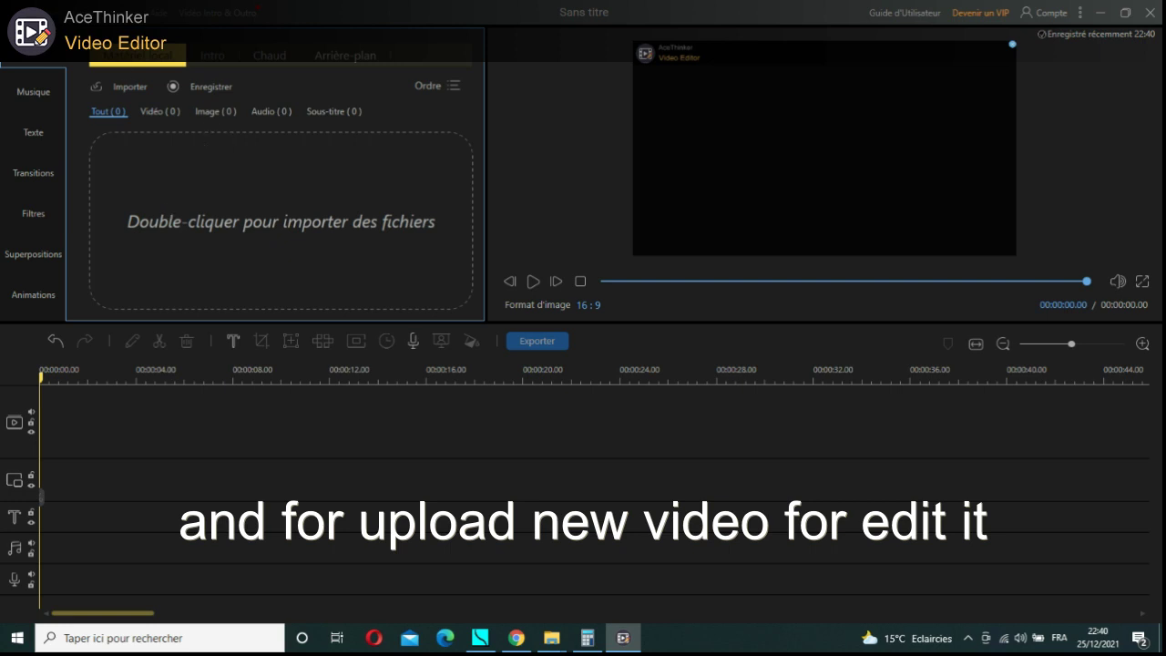
Re-import video 1.mp4 through Importer > Fichier d'importation.
left_click(16, 12)
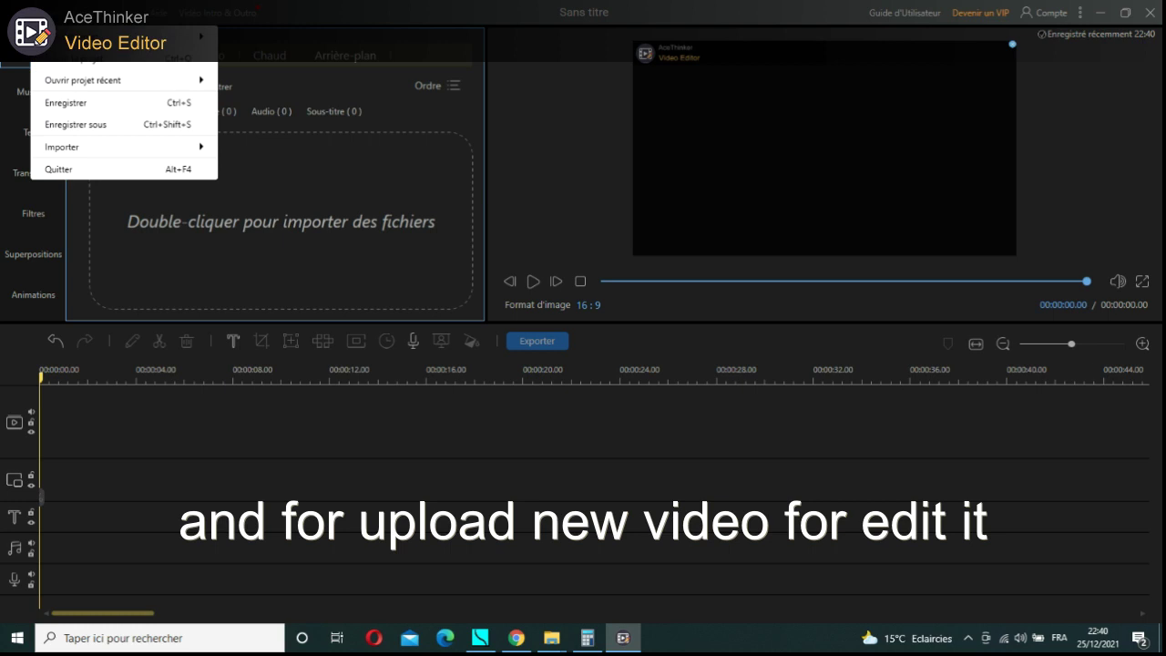
mouse_move(98, 73)
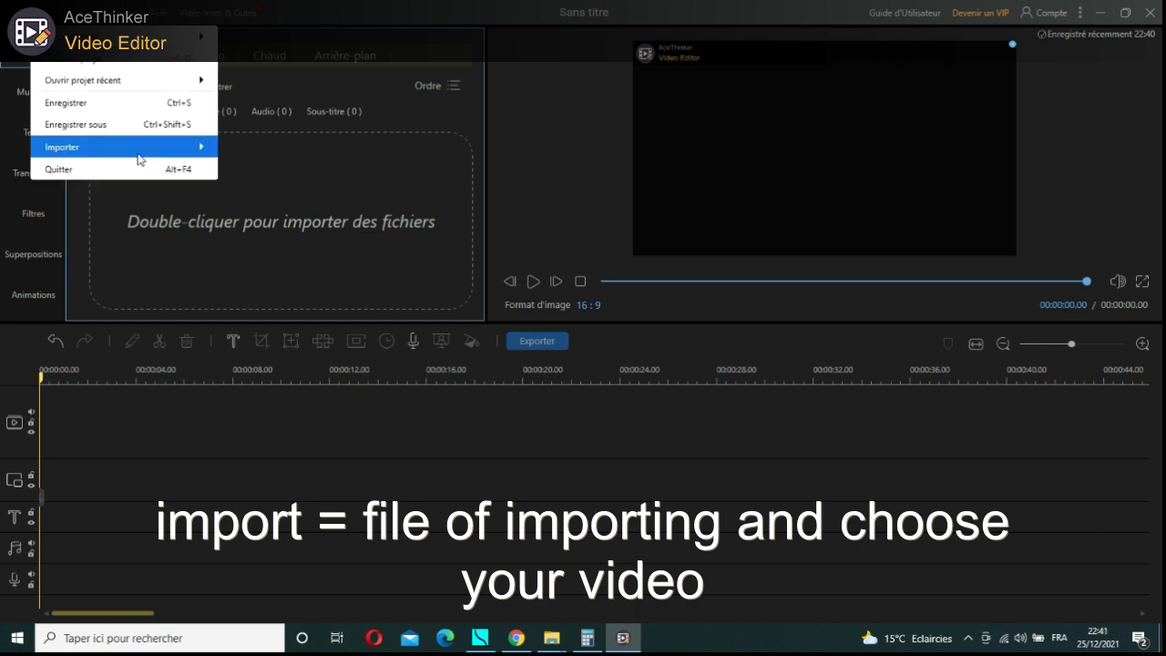
mouse_move(138, 151)
left_click(238, 156)
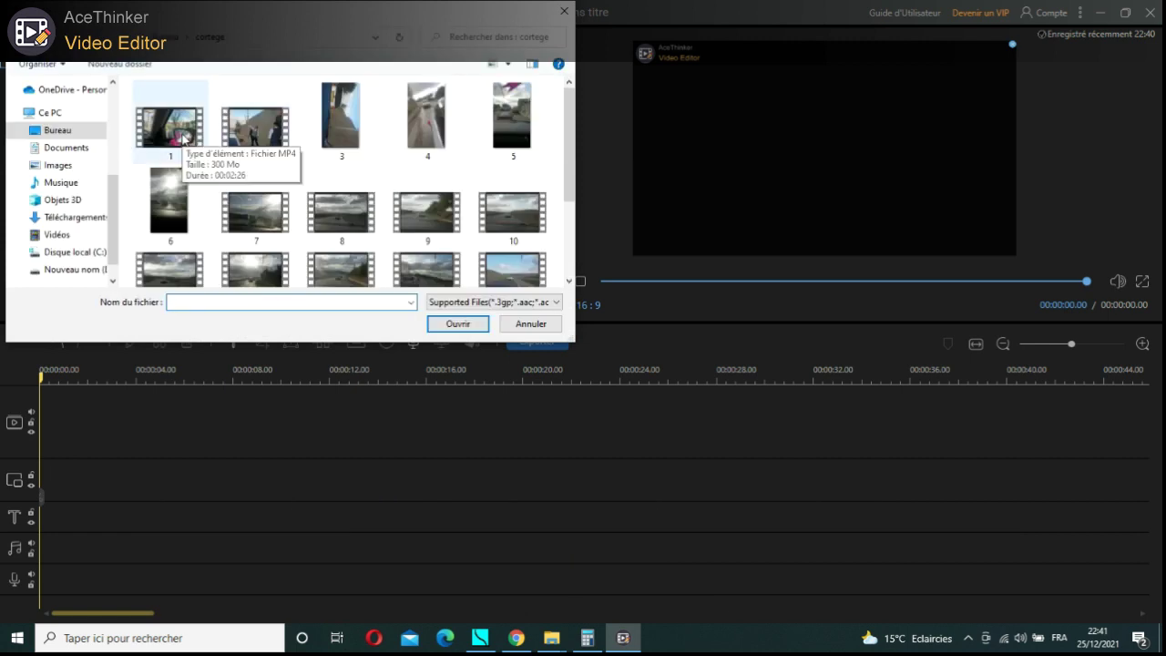
double_click(183, 137)
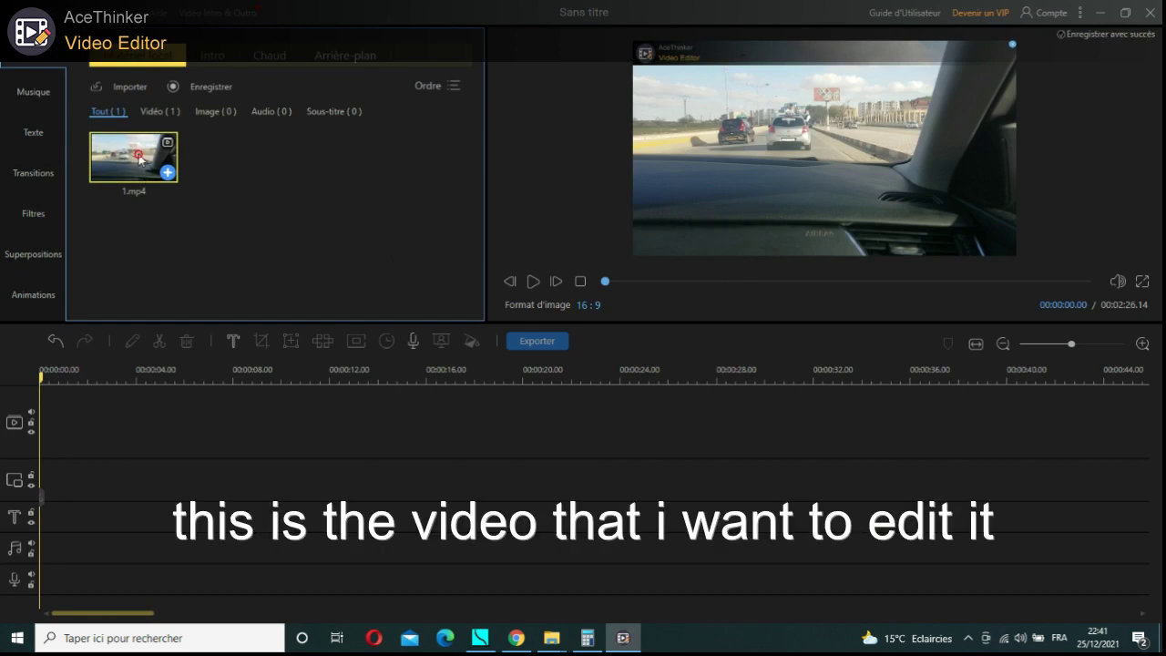
Drag 1.mp4 from the media library onto the timeline's video track.
left_click_drag(143, 202, 109, 427)
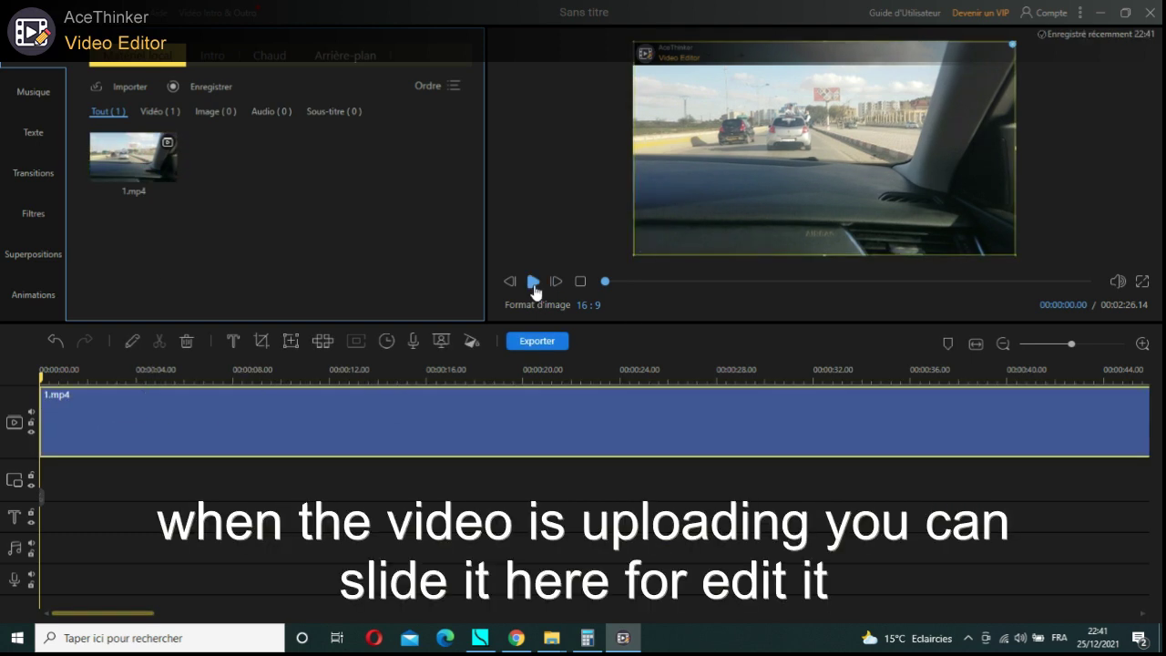
Add a Sous-titre clip reading 'hello cars' and confirm it.
left_click(234, 343)
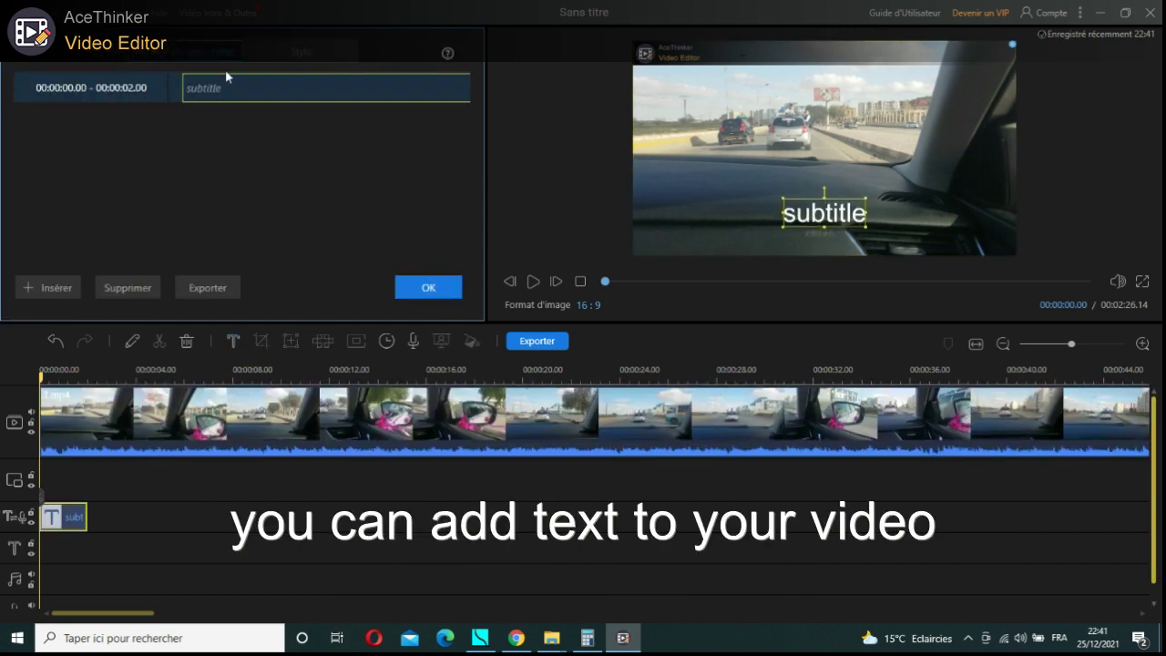
type("he")
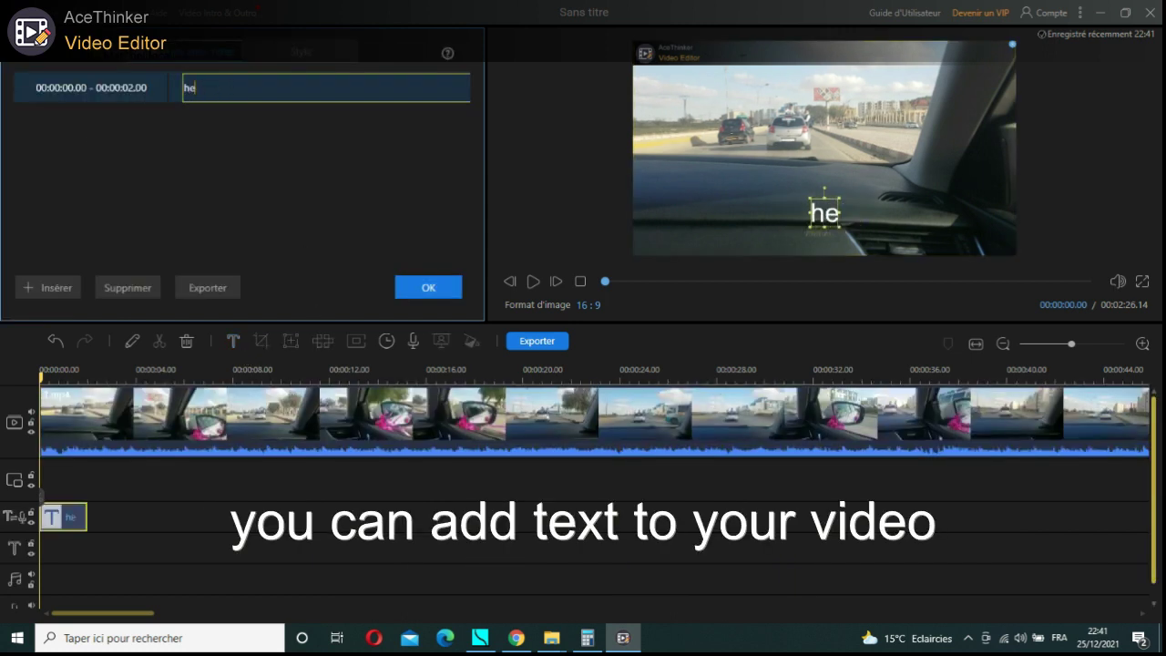
type("llow")
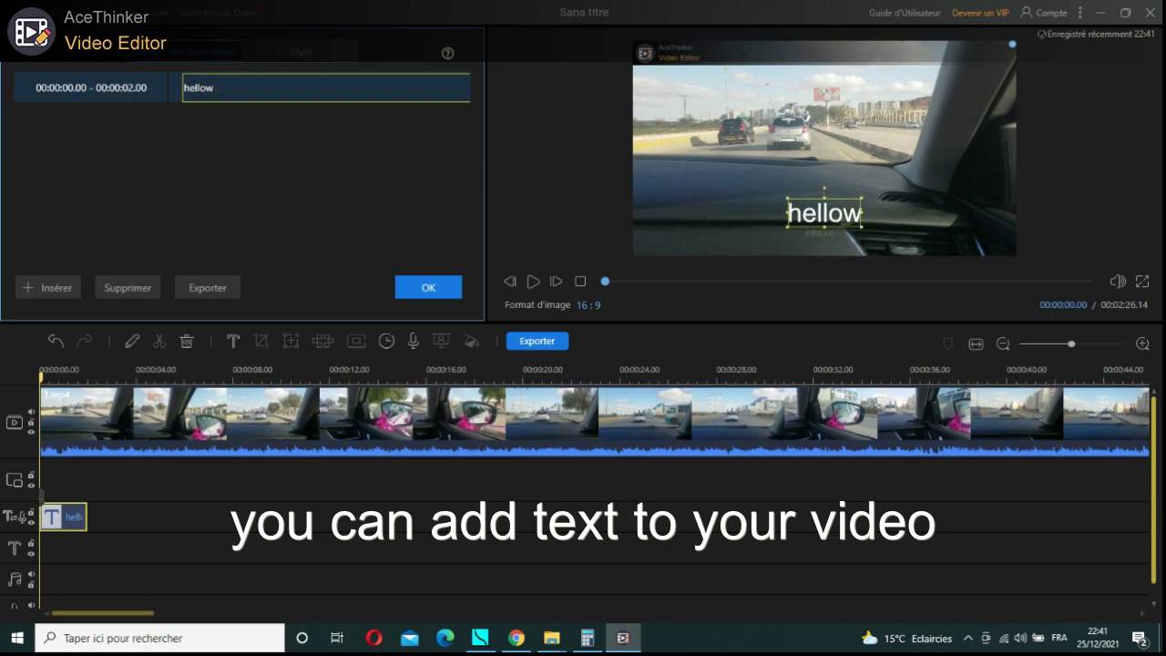
key("BackSpace")
key("BackSpace")
type("o ")
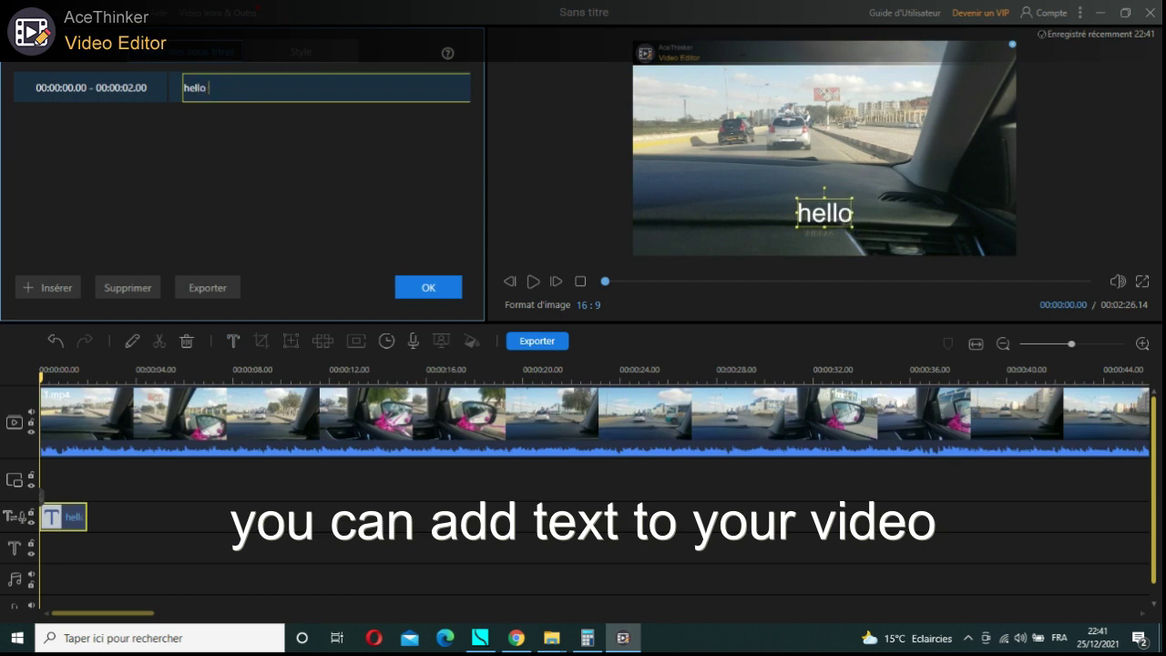
type("cars")
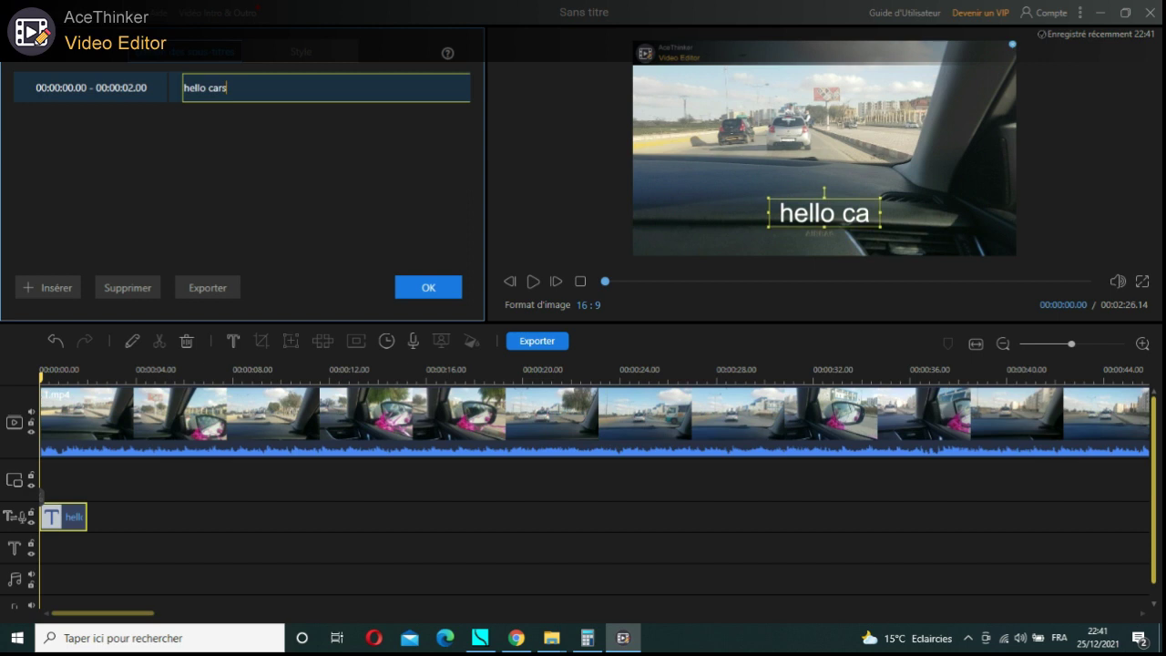
left_click(413, 287)
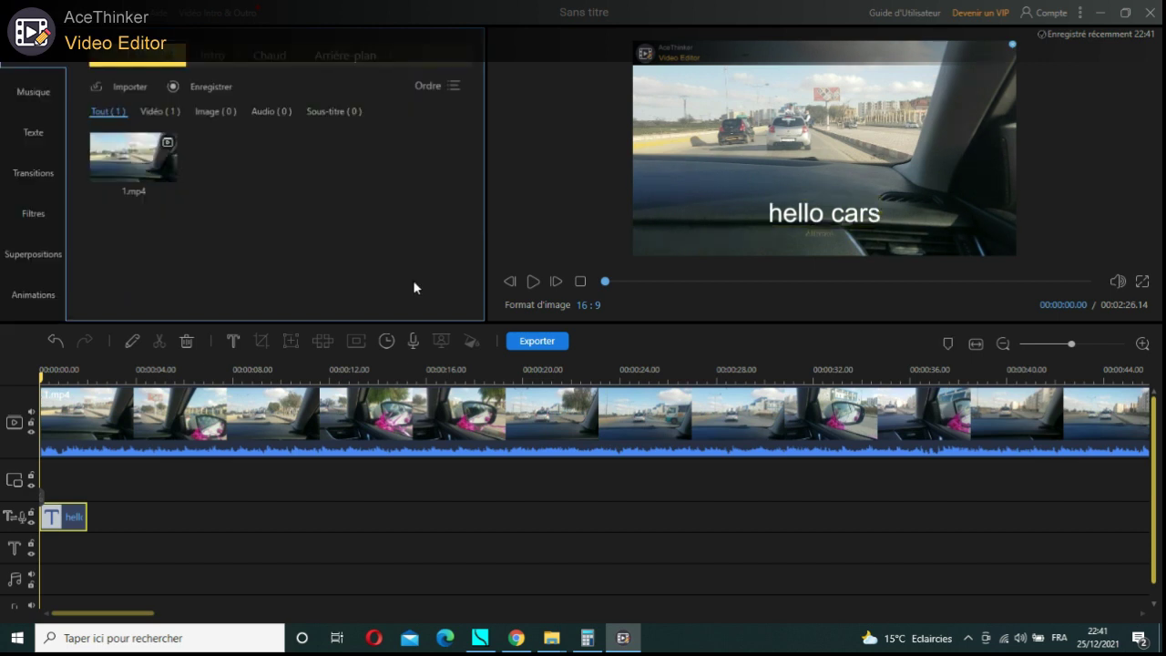
Stretch the 'hello cars' text clip to about 11 seconds.
left_click(69, 515)
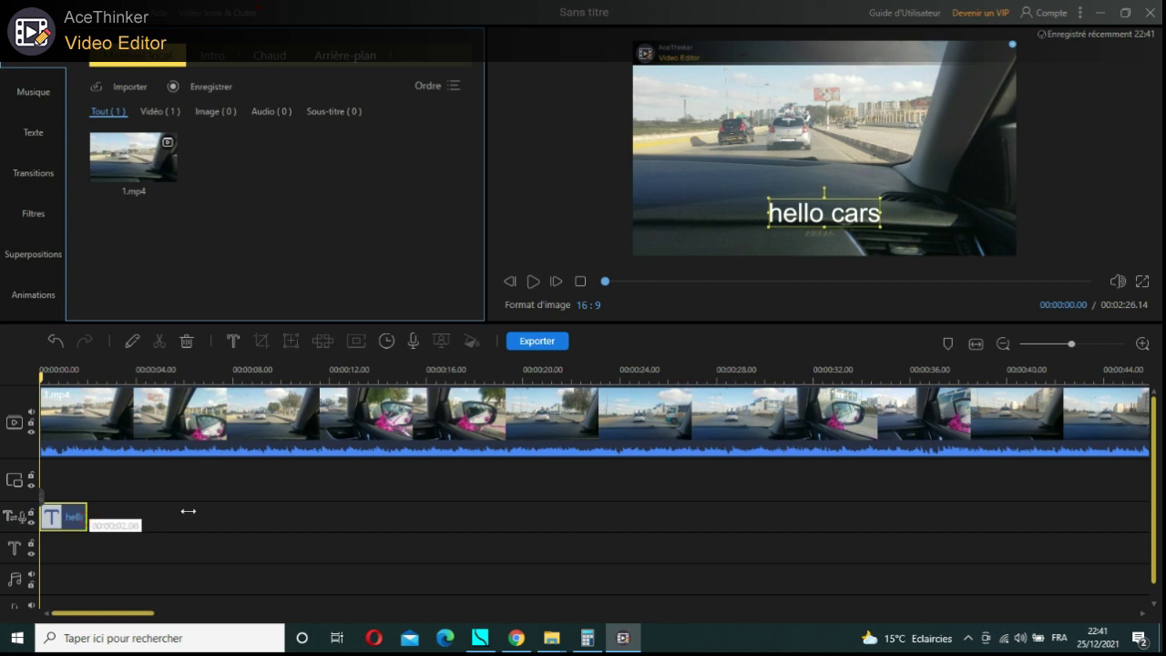
left_click_drag(188, 511, 319, 515)
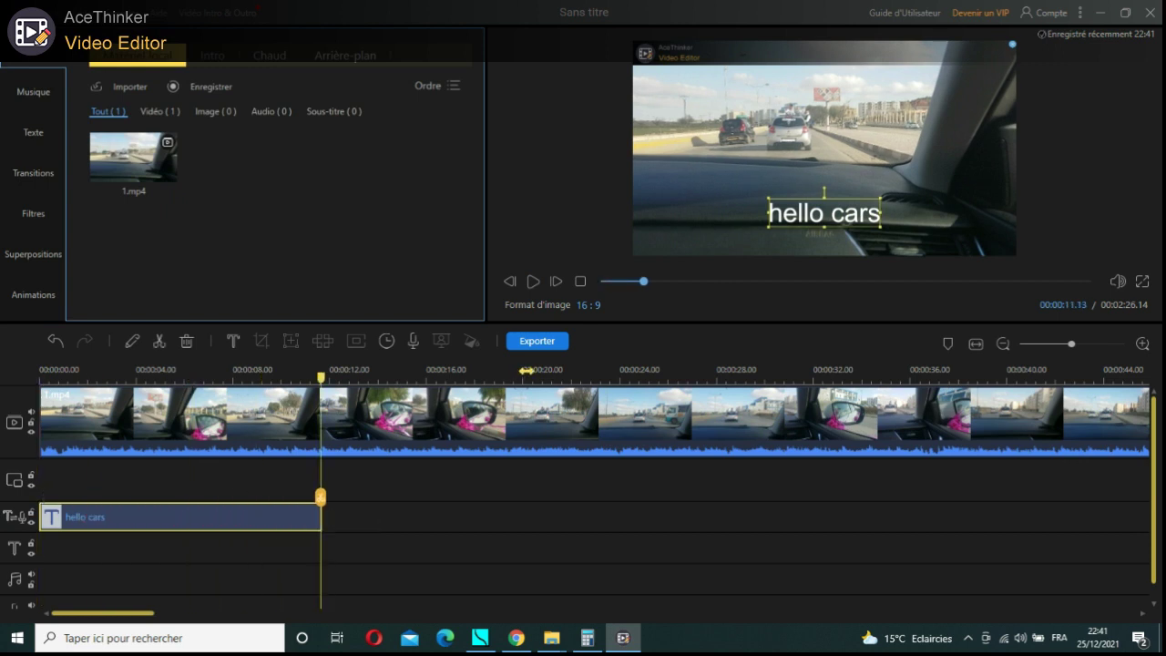
mouse_move(641, 280)
left_mouse_down()
mouse_move(605, 285)
mouse_move(661, 285)
left_mouse_up()
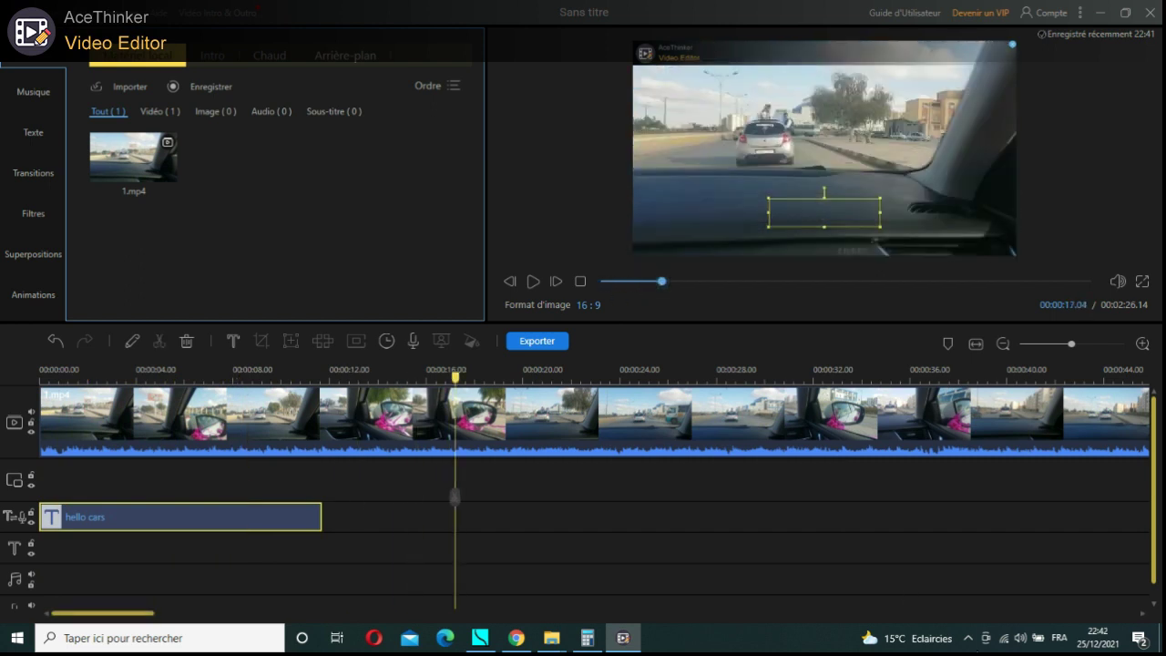
Select the dashcam clip and place the playhead at about 17 seconds.
left_click(967, 639)
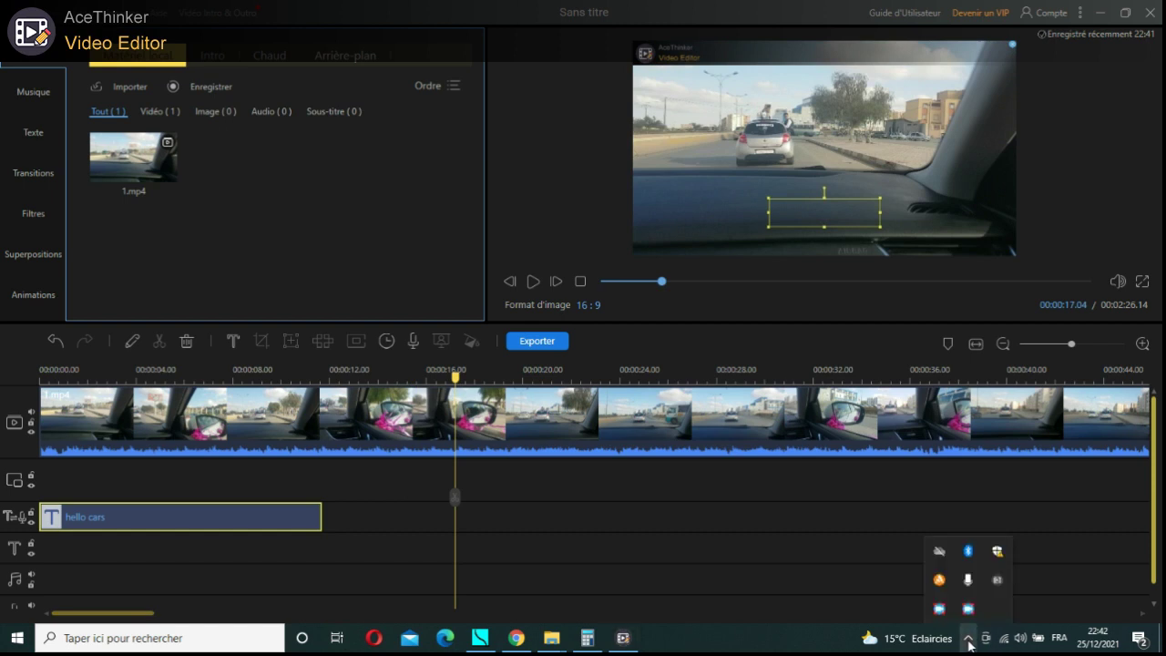
left_click(746, 184)
key("End")
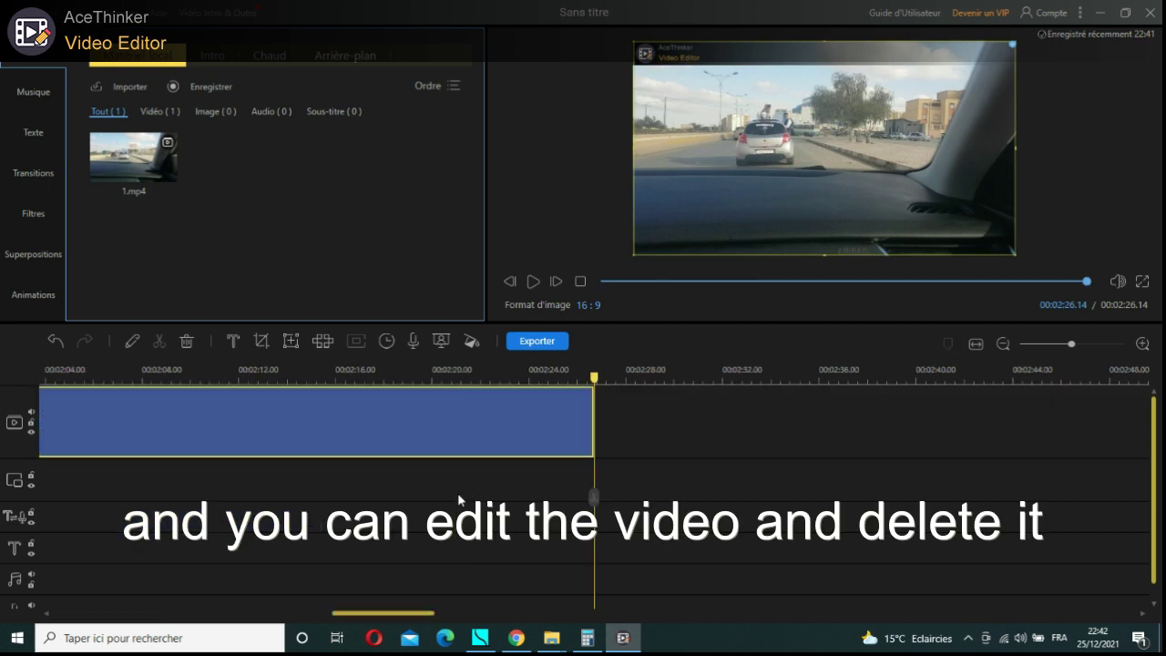
left_click(457, 493)
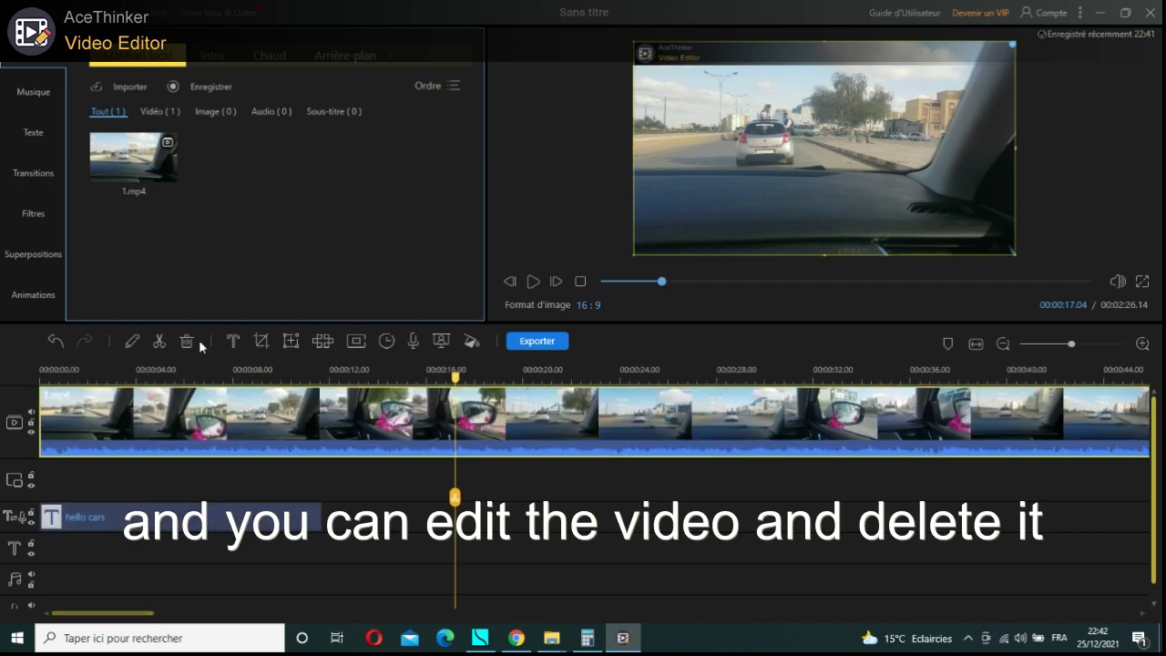
left_click(128, 344)
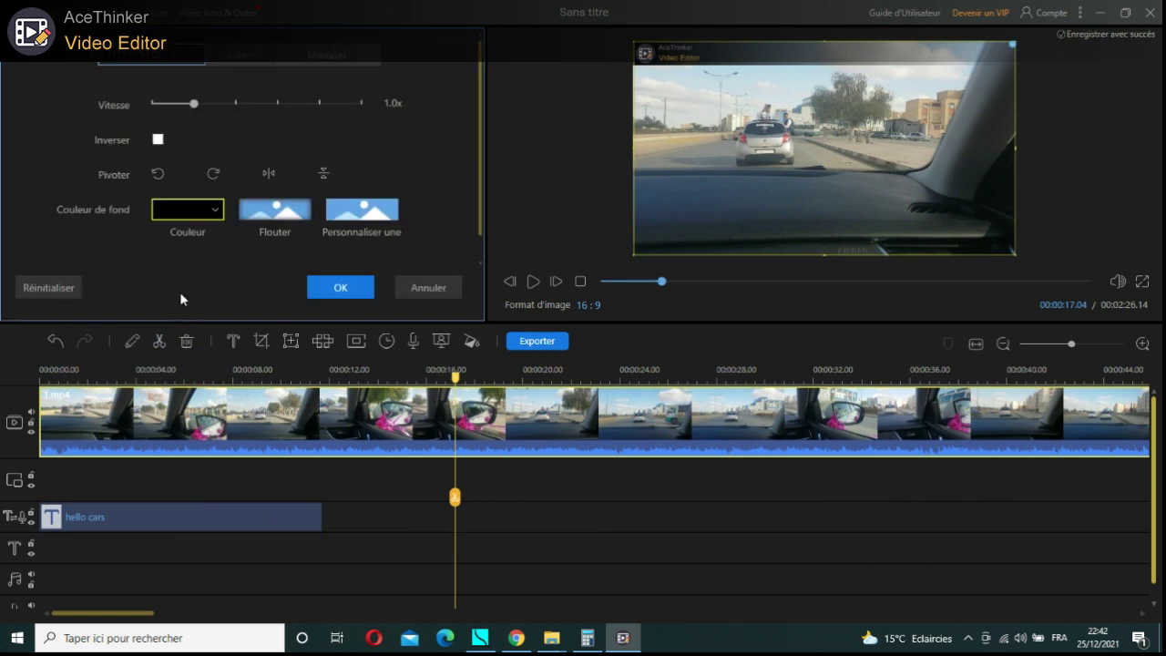
left_click(341, 287)
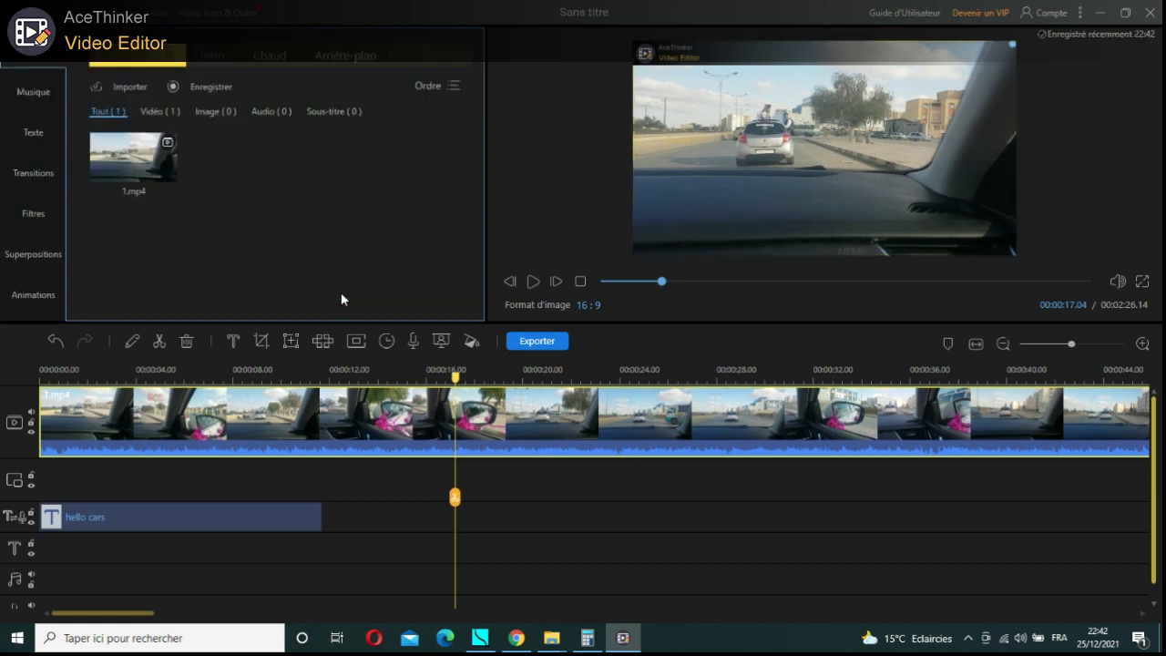
Download the Summer Upbeat track from the Musique library.
left_click(34, 95)
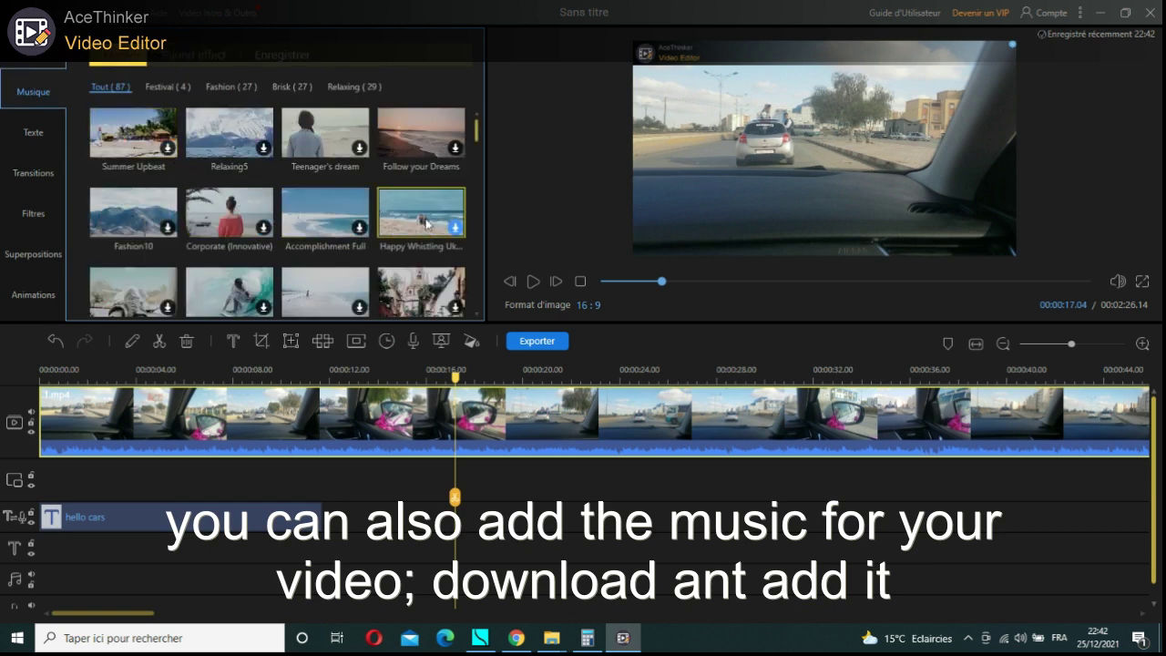
left_click_drag(662, 282, 603, 282)
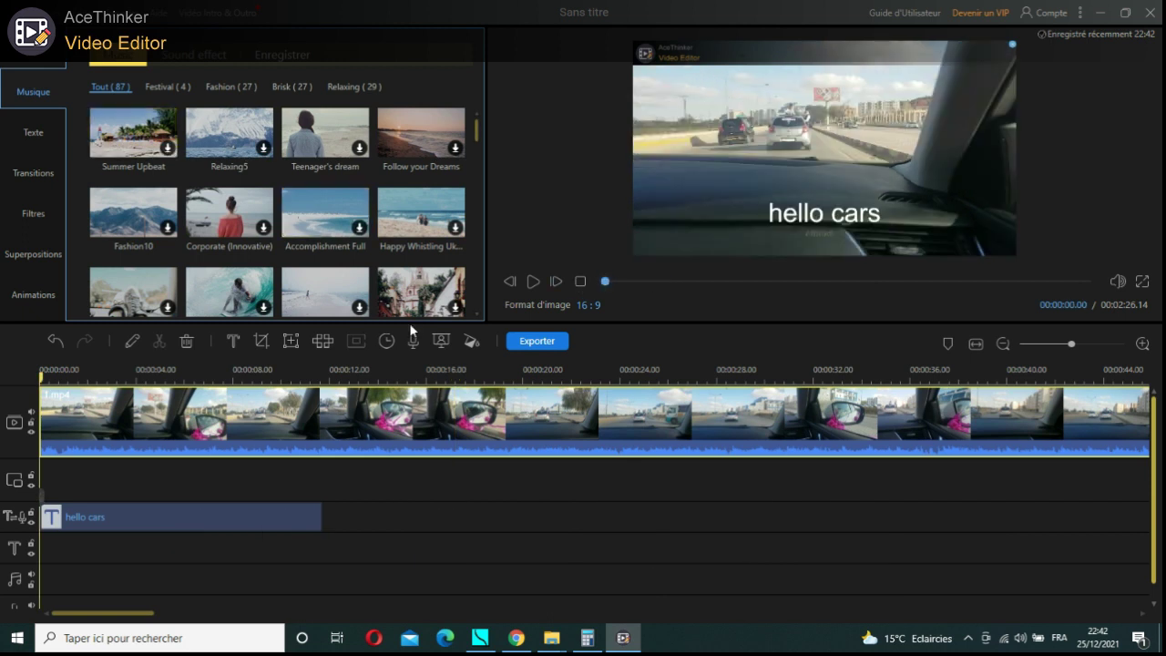
left_click(173, 152)
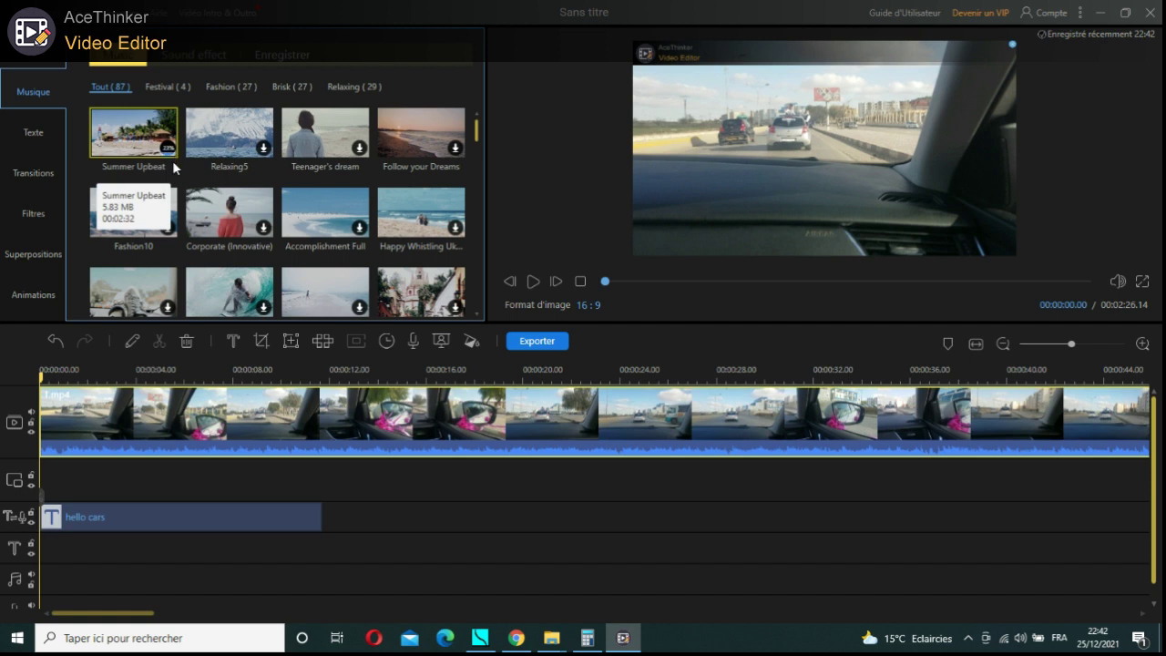
left_click(33, 133)
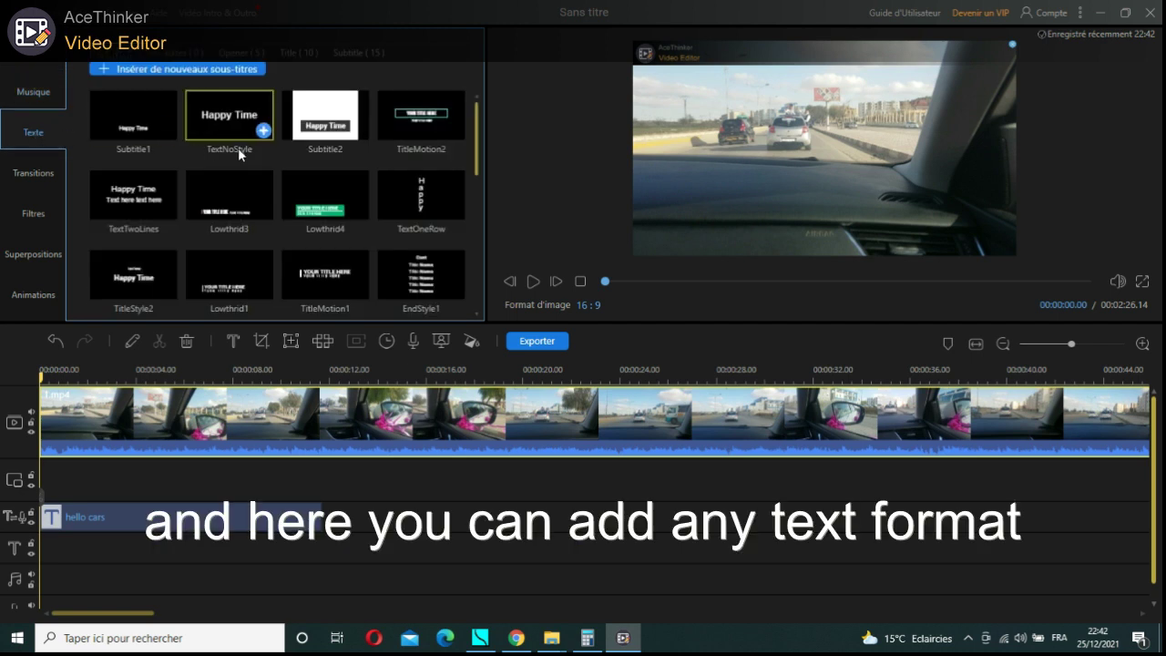
Preview the TextOneRow template and add it to a new text track.
mouse_move(173, 211)
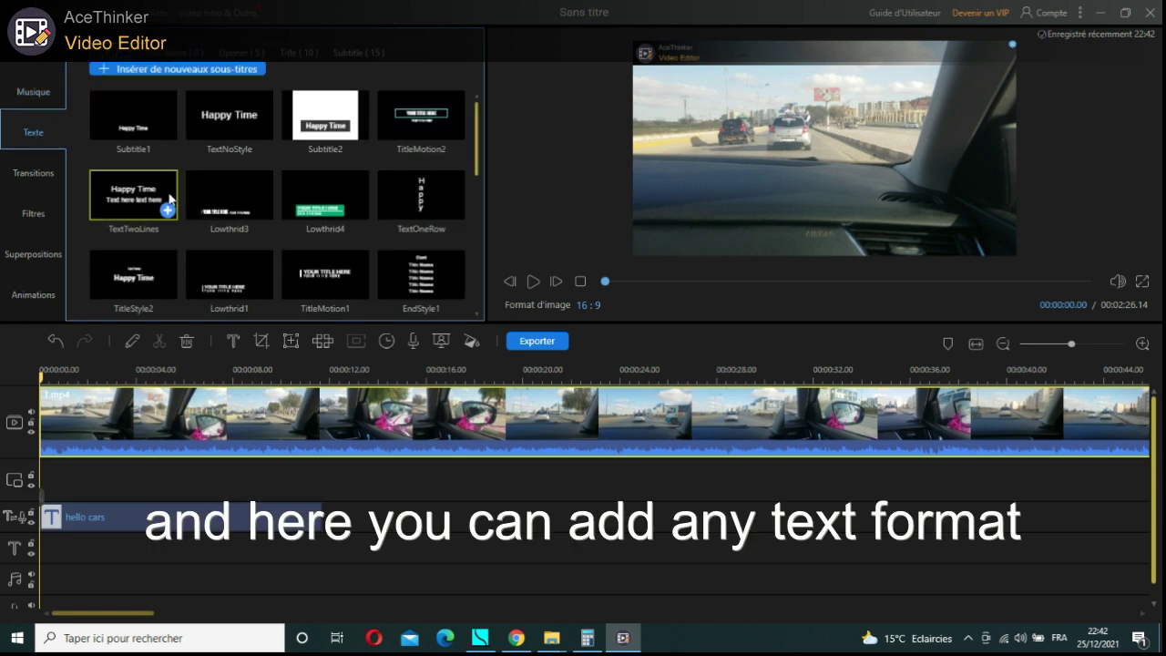
left_click(413, 185)
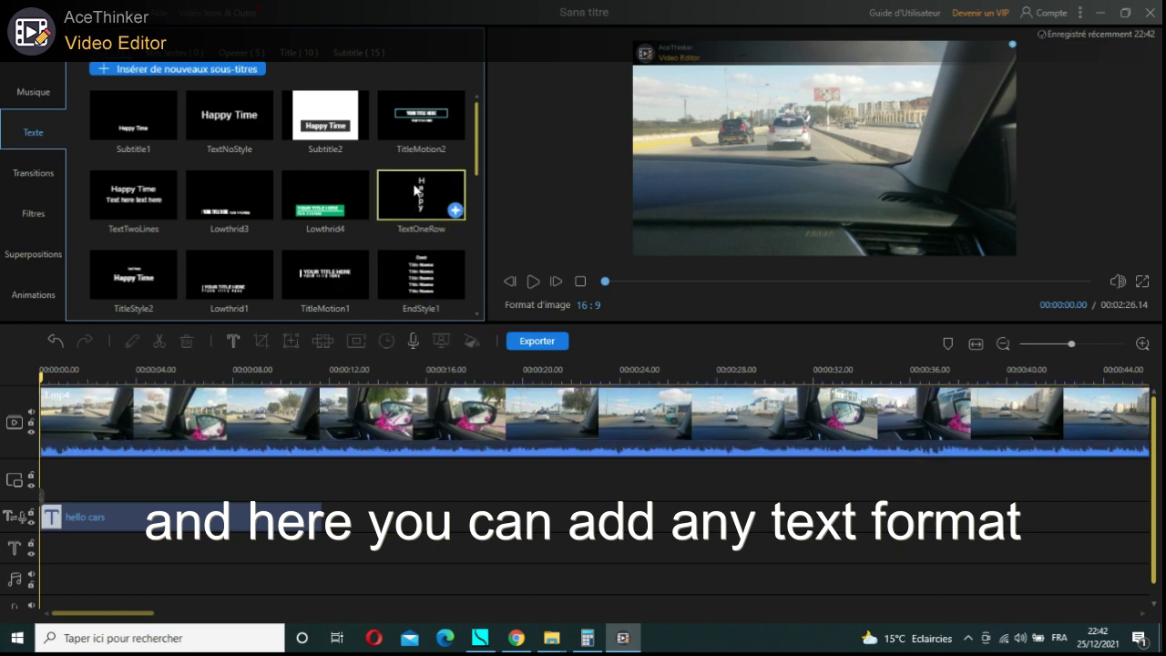
left_click(455, 212)
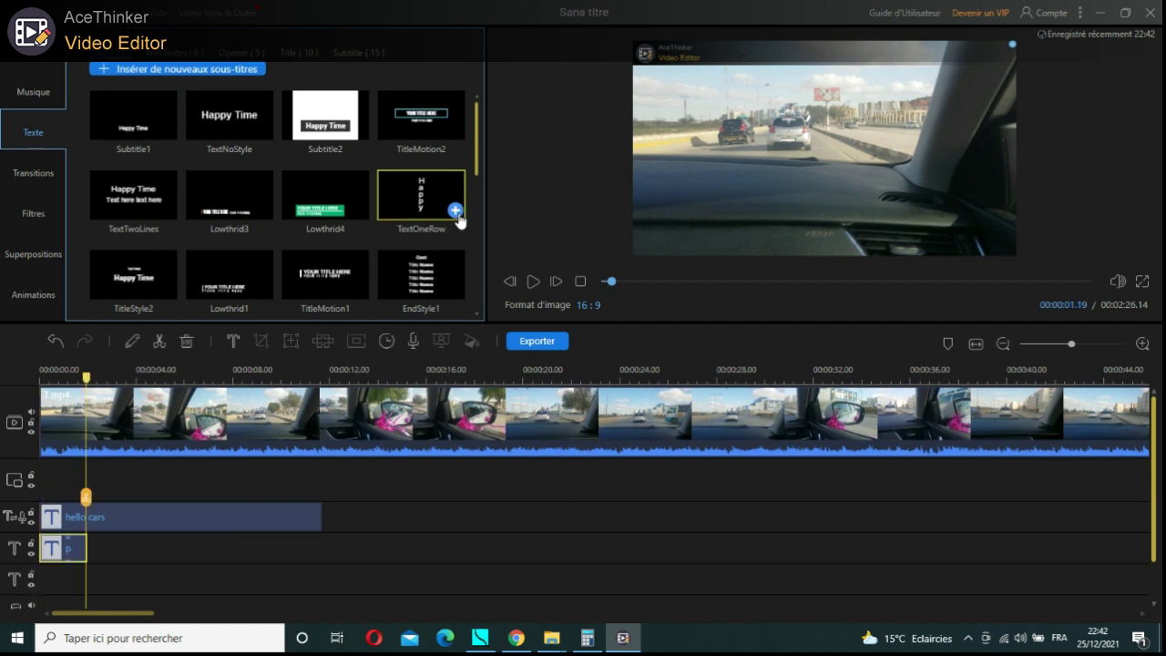
key("End")
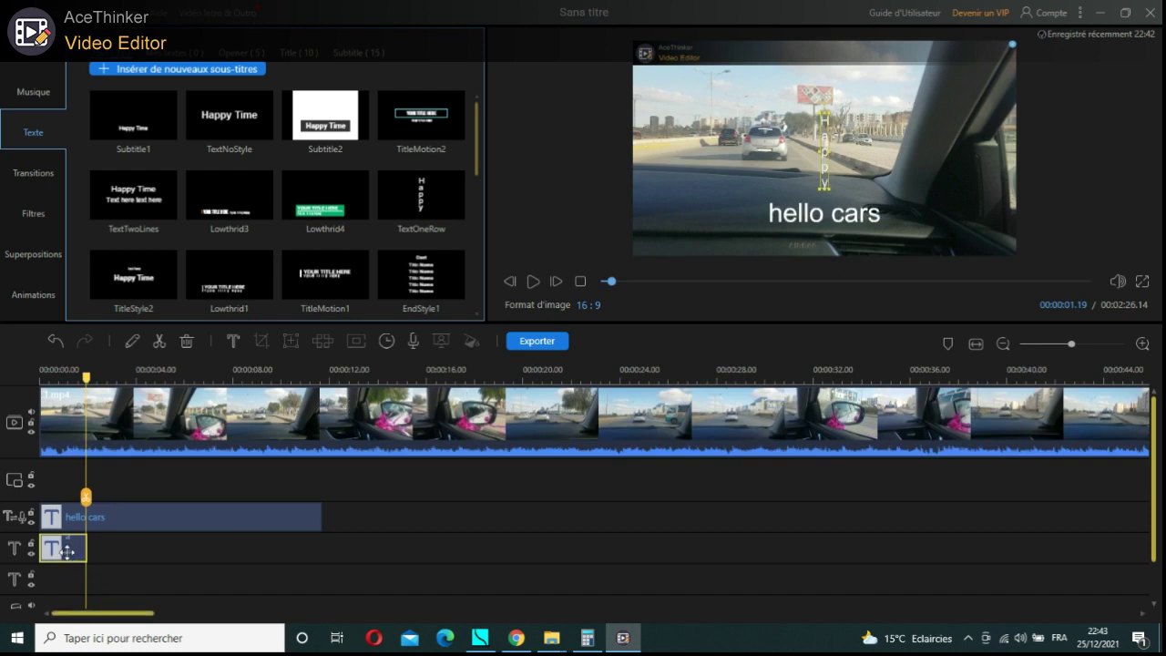
Replace the template text with 'hello' and 'cars' on two lines.
double_click(829, 153)
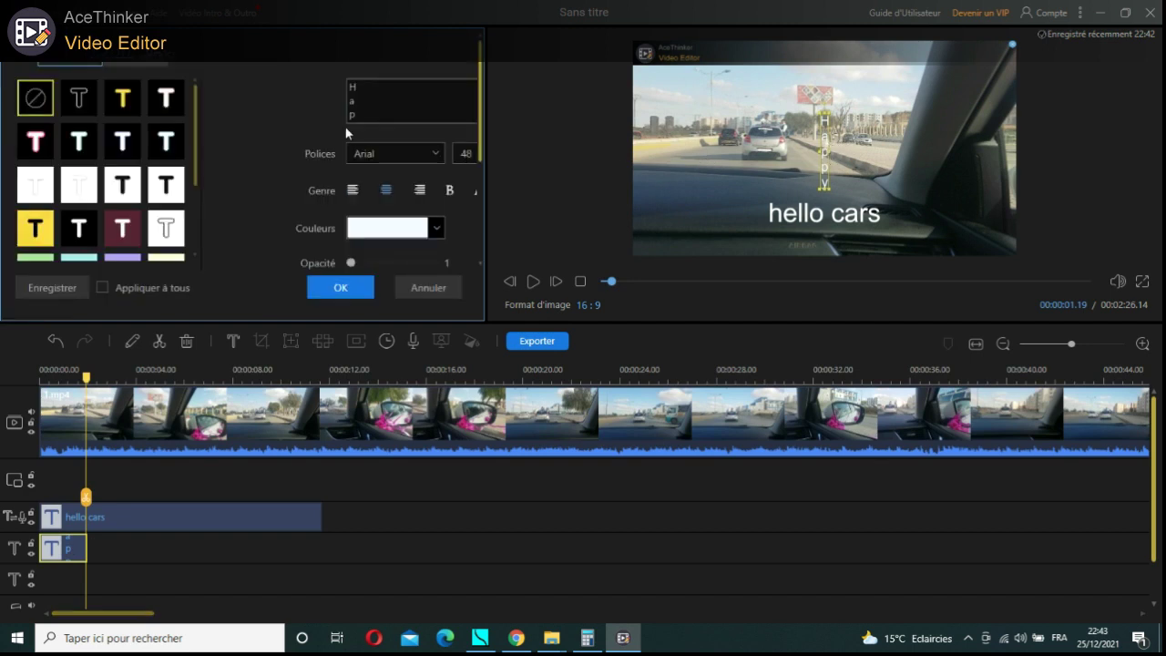
left_click_drag(369, 113, 336, 82)
key("BackSpace")
left_click(364, 115)
type("hello")
key("Return")
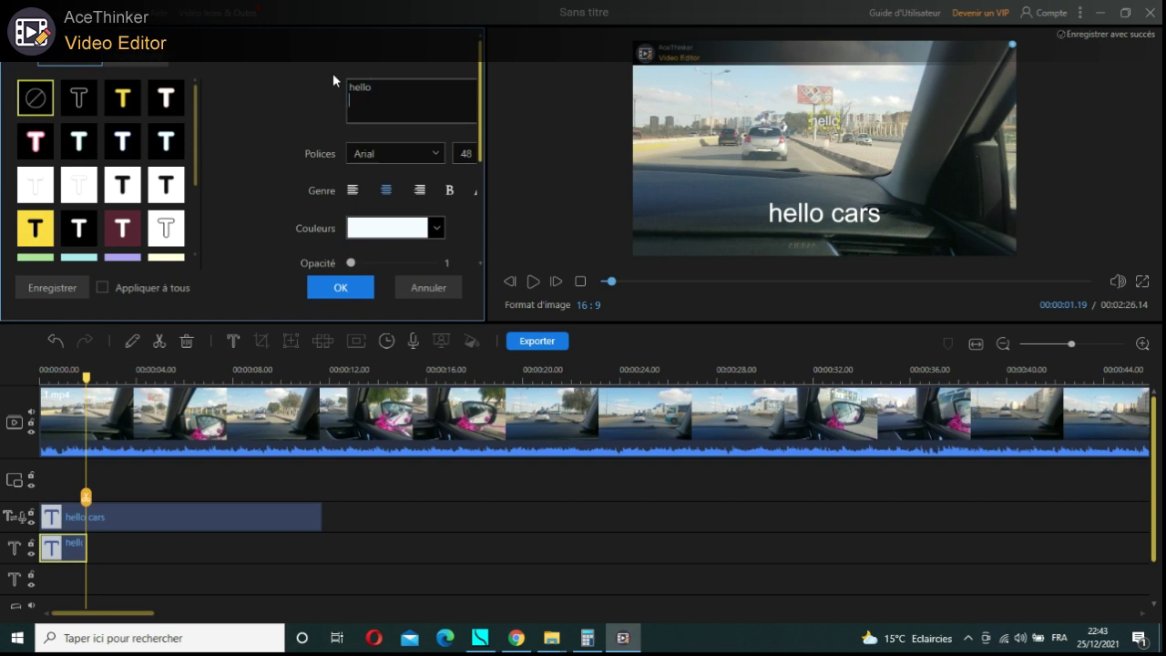
type("cars")
left_click(344, 290)
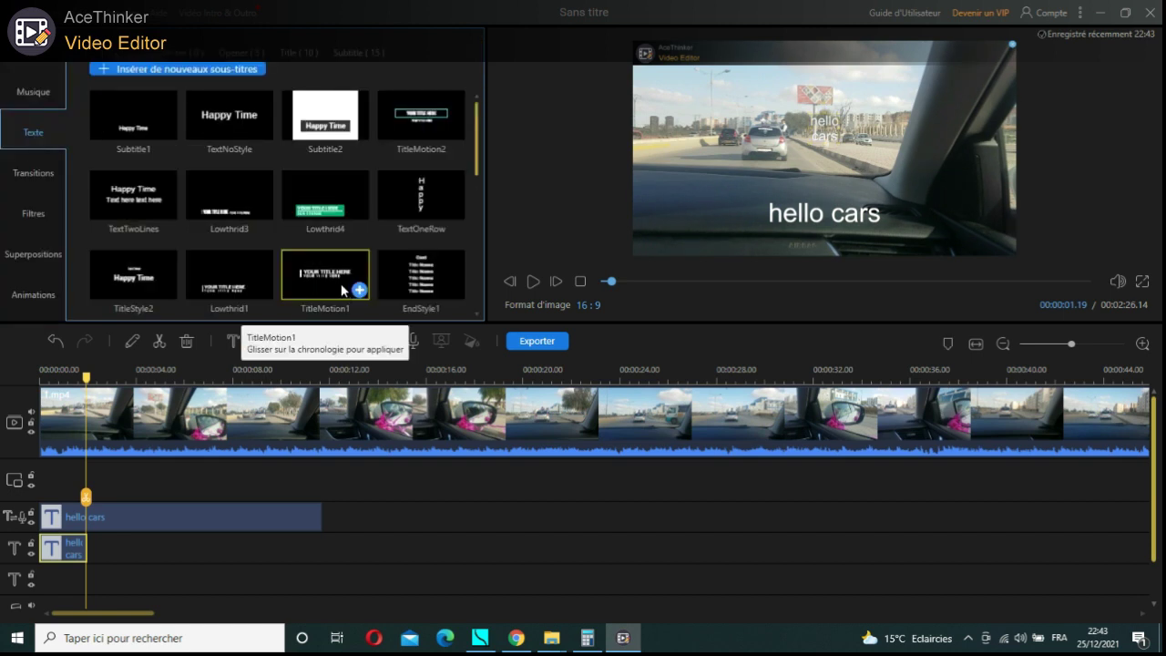
Return the playhead near the start and show the Transitions library.
left_click(556, 281)
left_click_drag(383, 612, 100, 612)
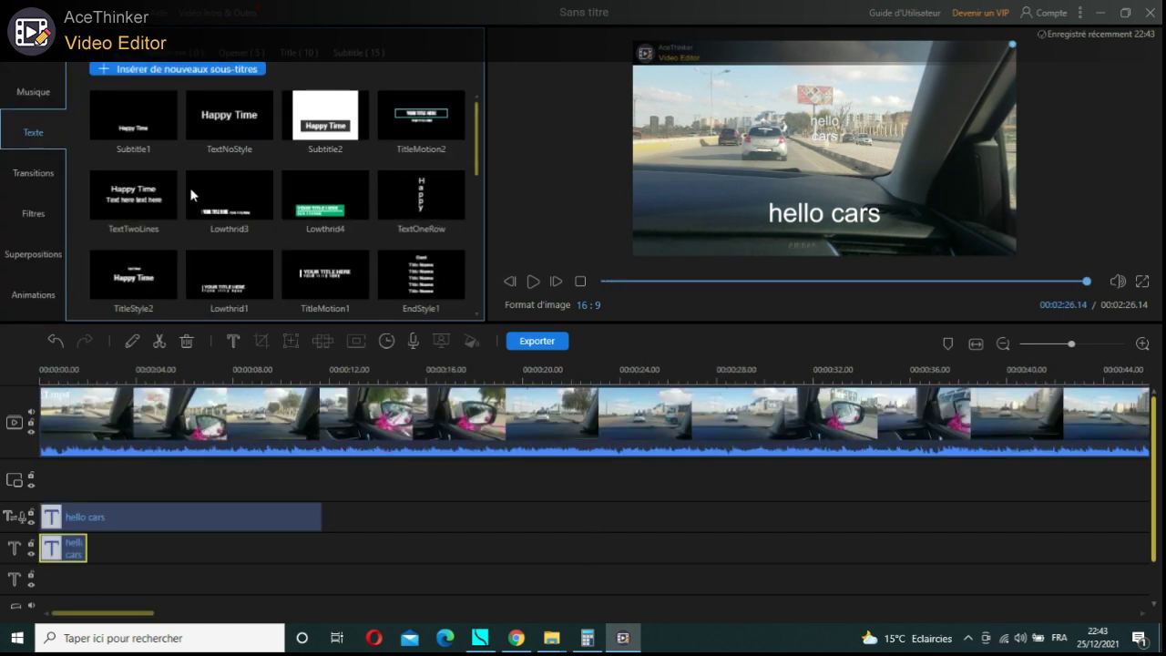
left_click(85, 370)
left_click(50, 175)
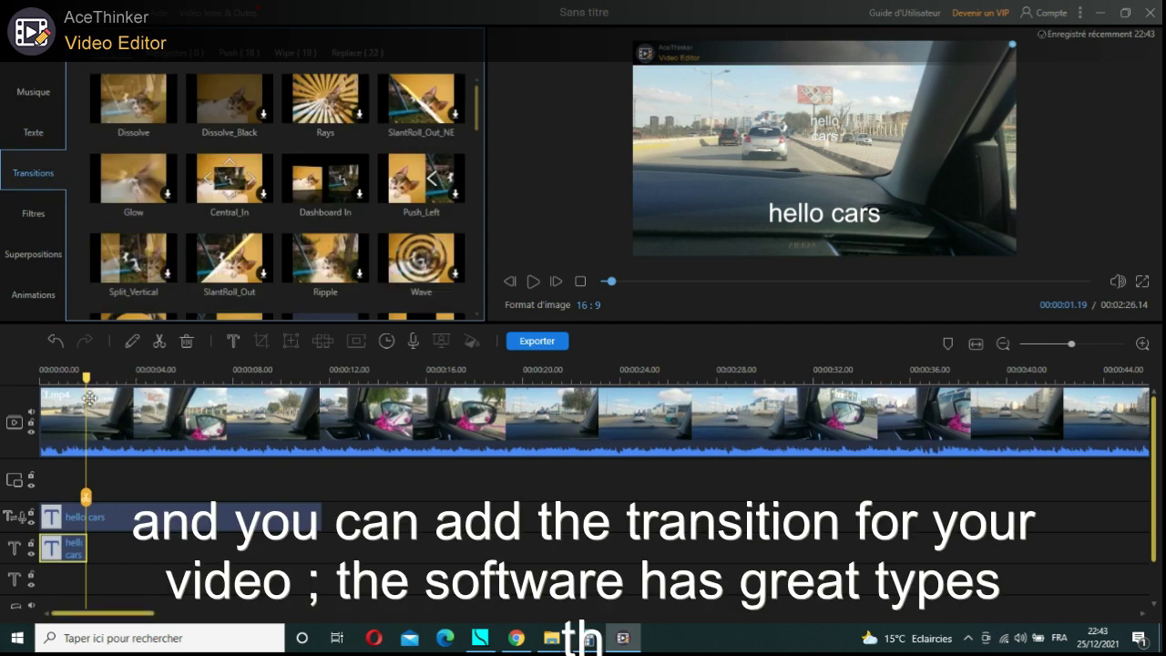
Add Dissolve at the clip start, stretch it to several seconds, and preview it.
left_click_drag(86, 373, 43, 373)
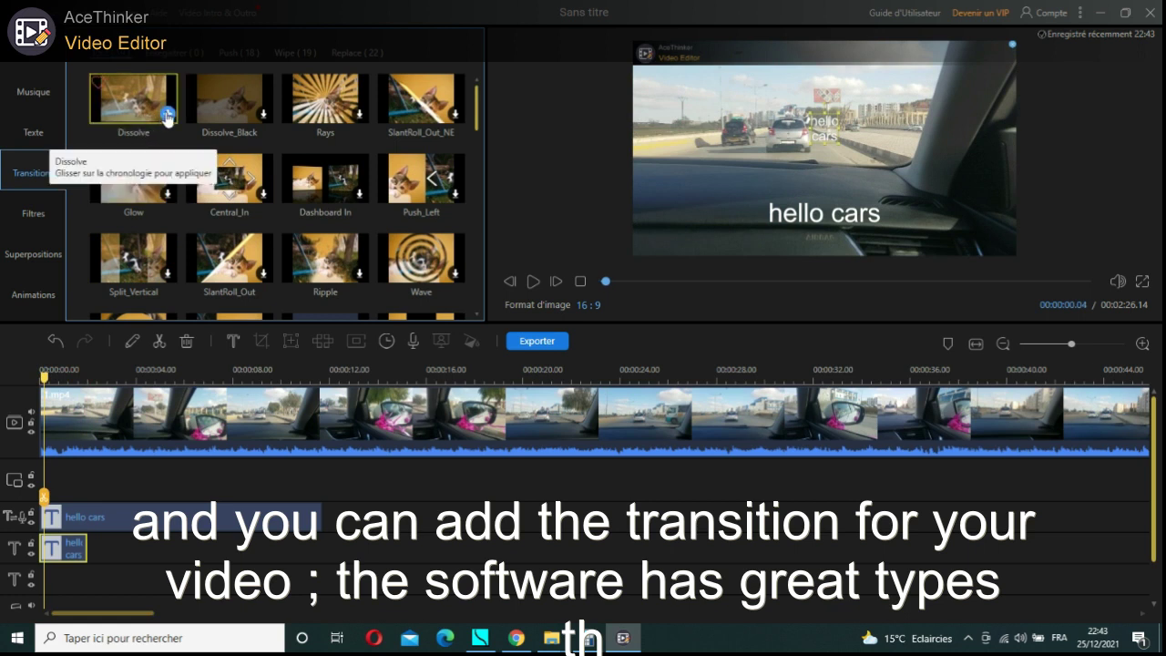
left_click(168, 114)
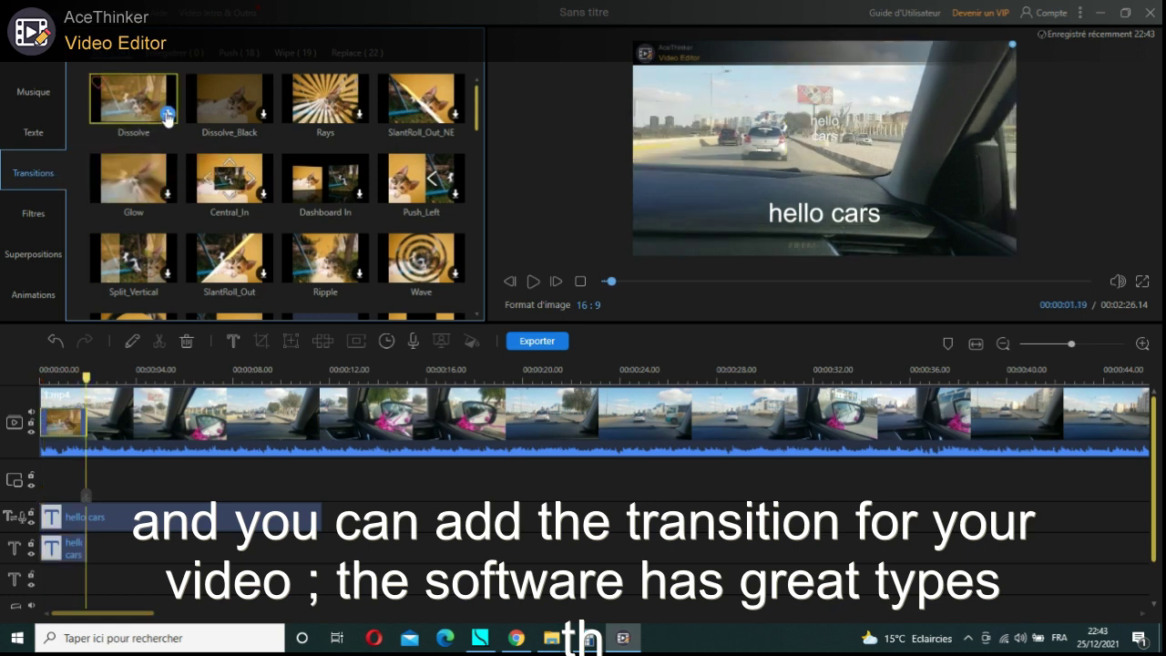
left_click(73, 420)
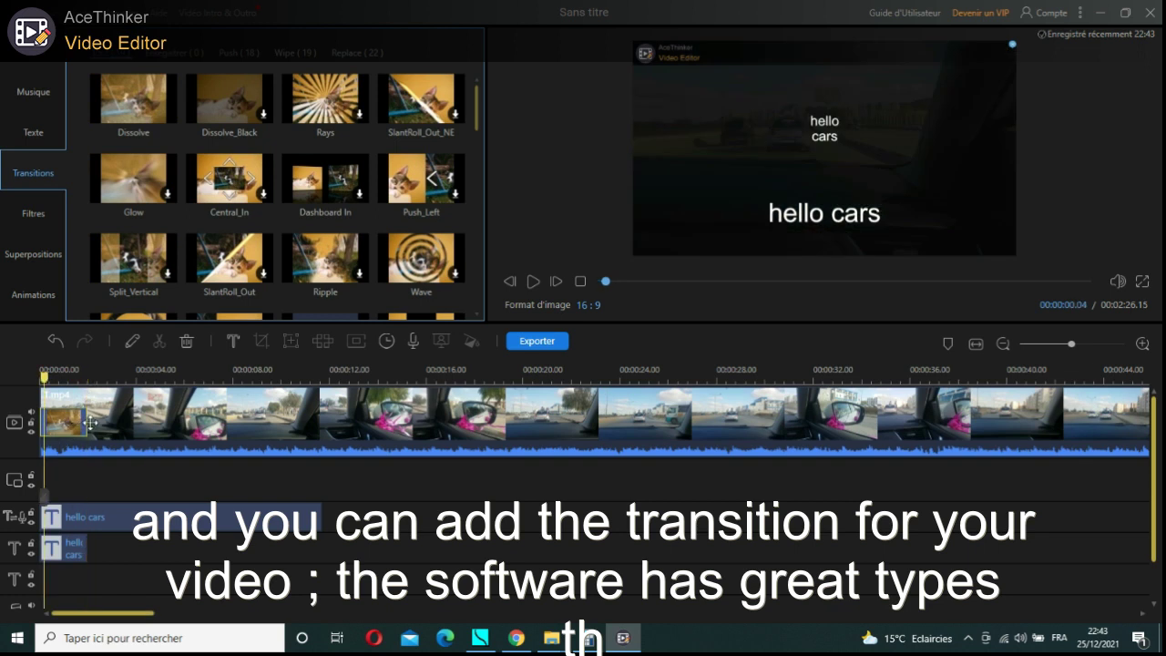
left_click_drag(83, 423, 166, 421)
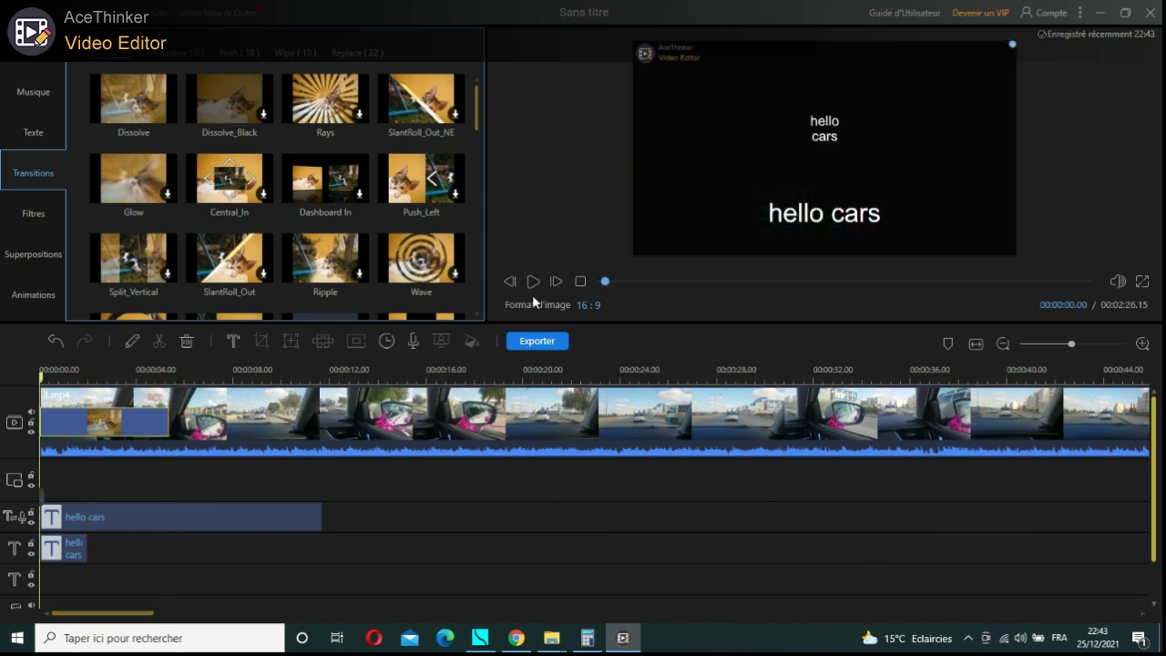
left_click(532, 291)
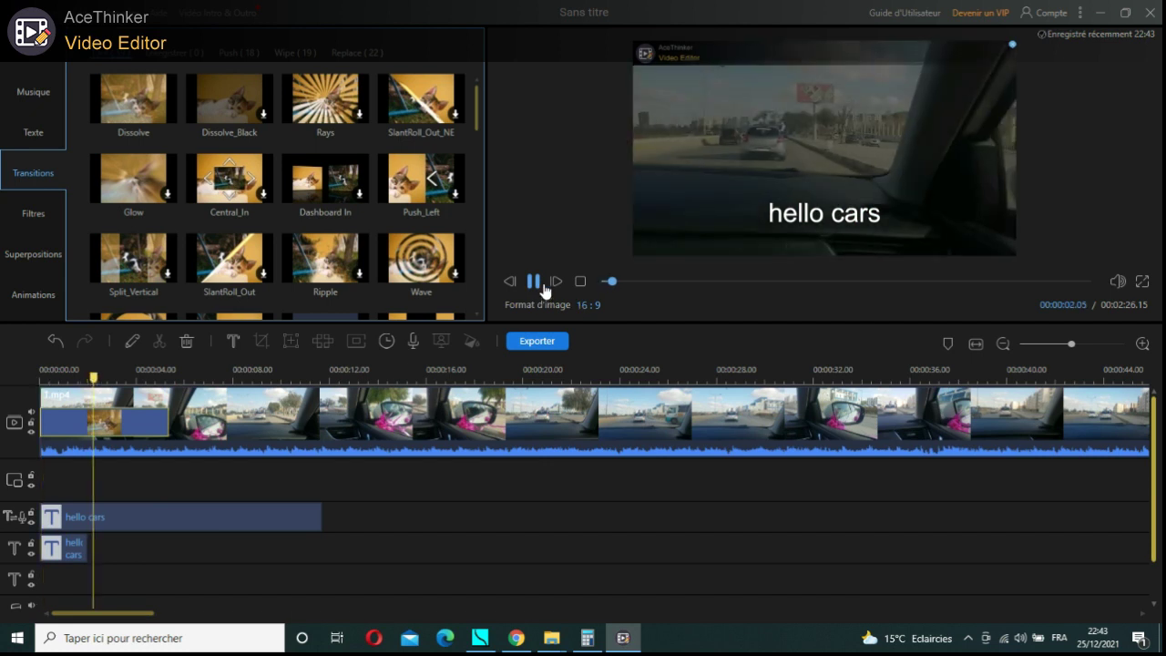
left_click(543, 289)
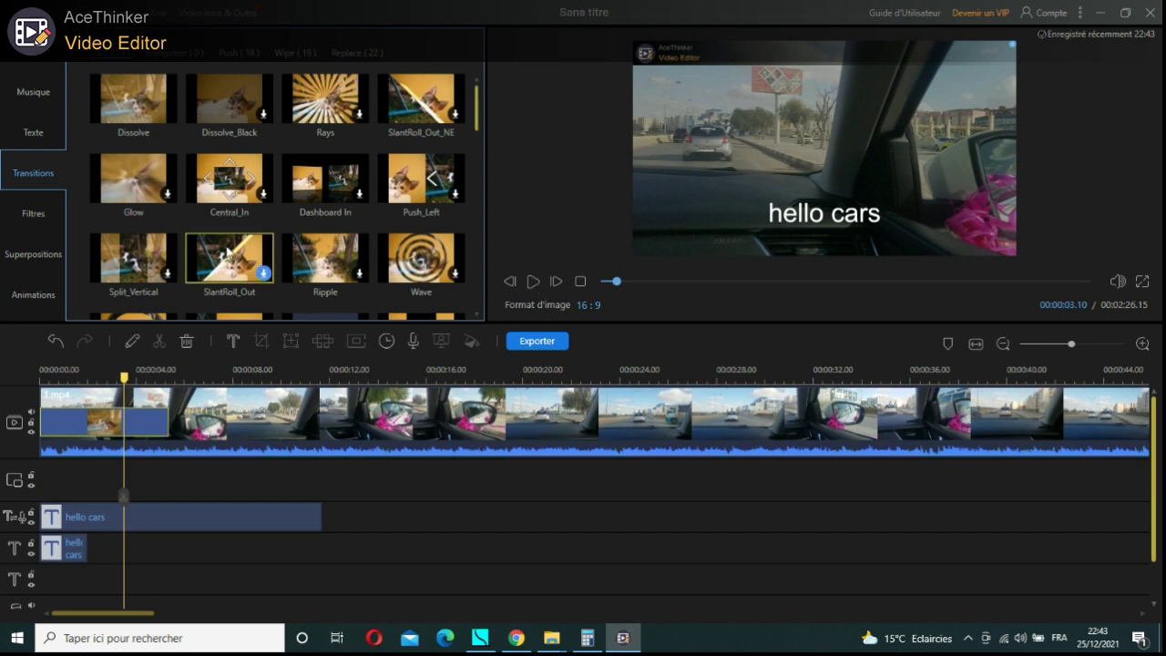
Add a Vignette filter clip to the dashcam video.
left_click(34, 213)
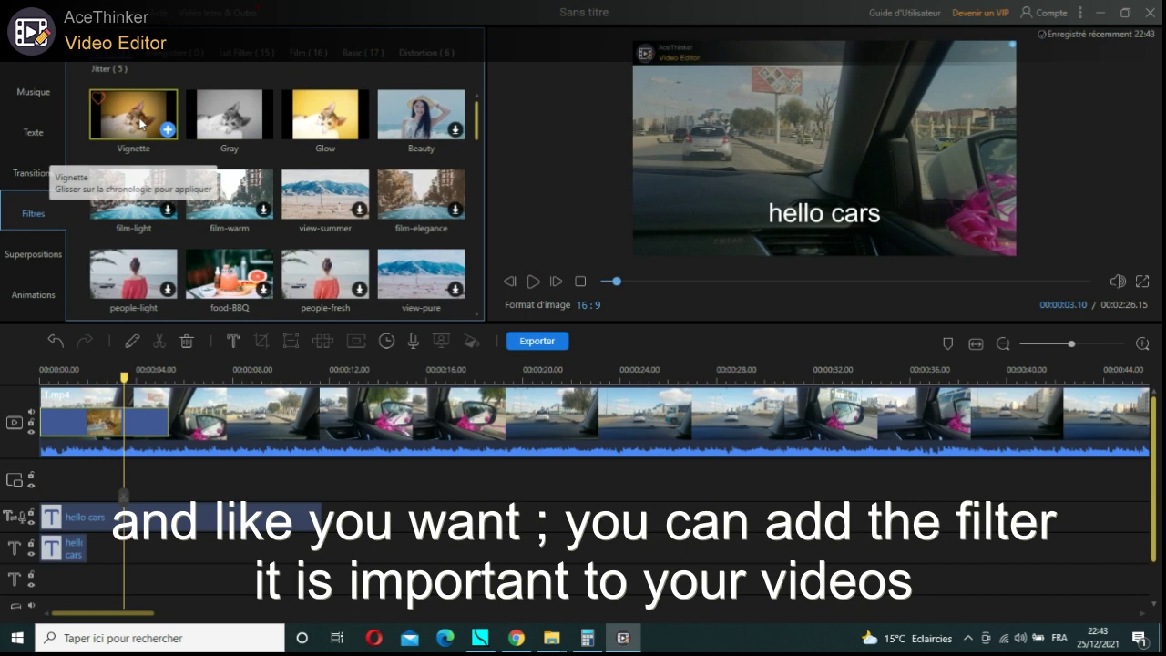
left_click(168, 131)
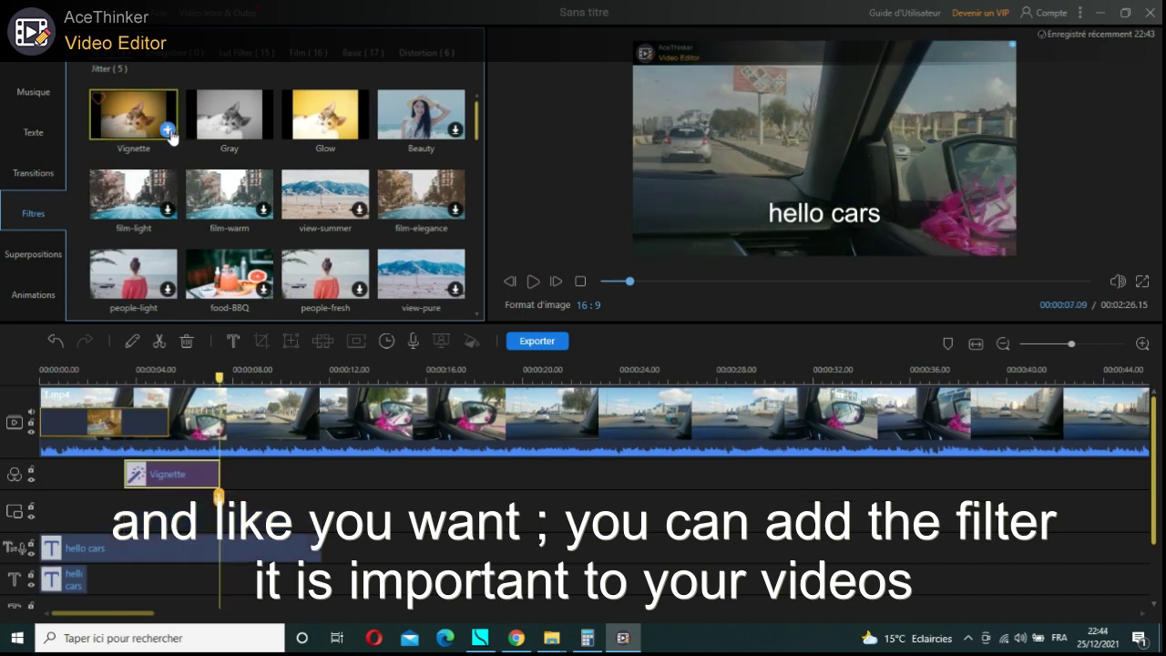
left_click(557, 282)
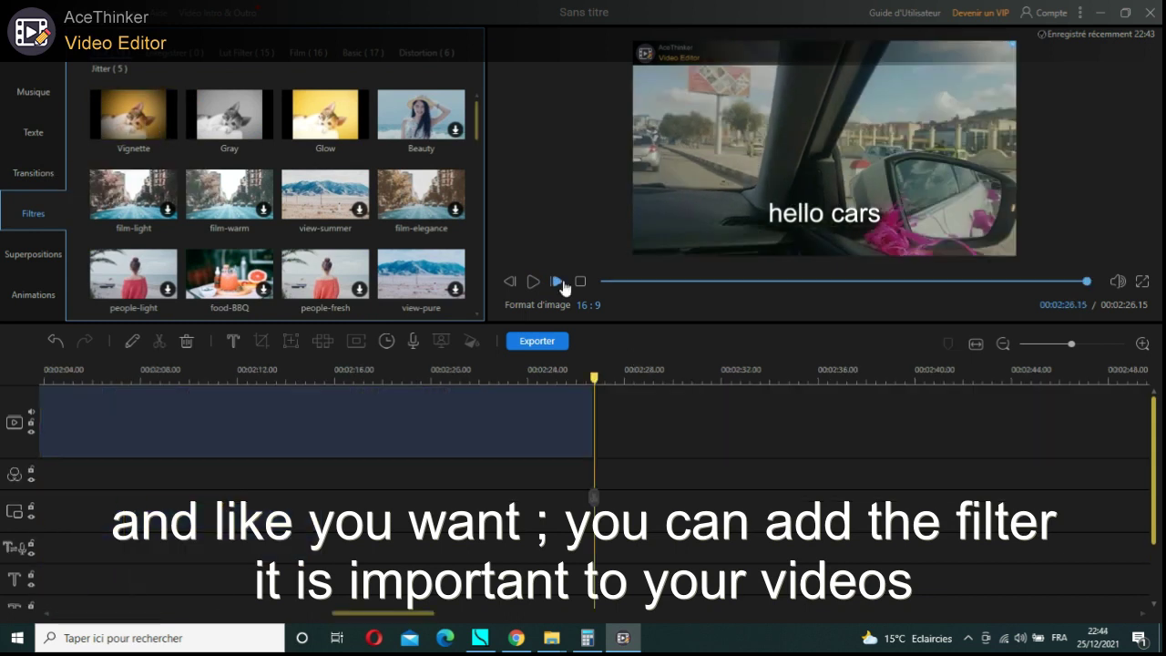
Start downloading the Flare overlay from the Superpositions library.
left_click(533, 282)
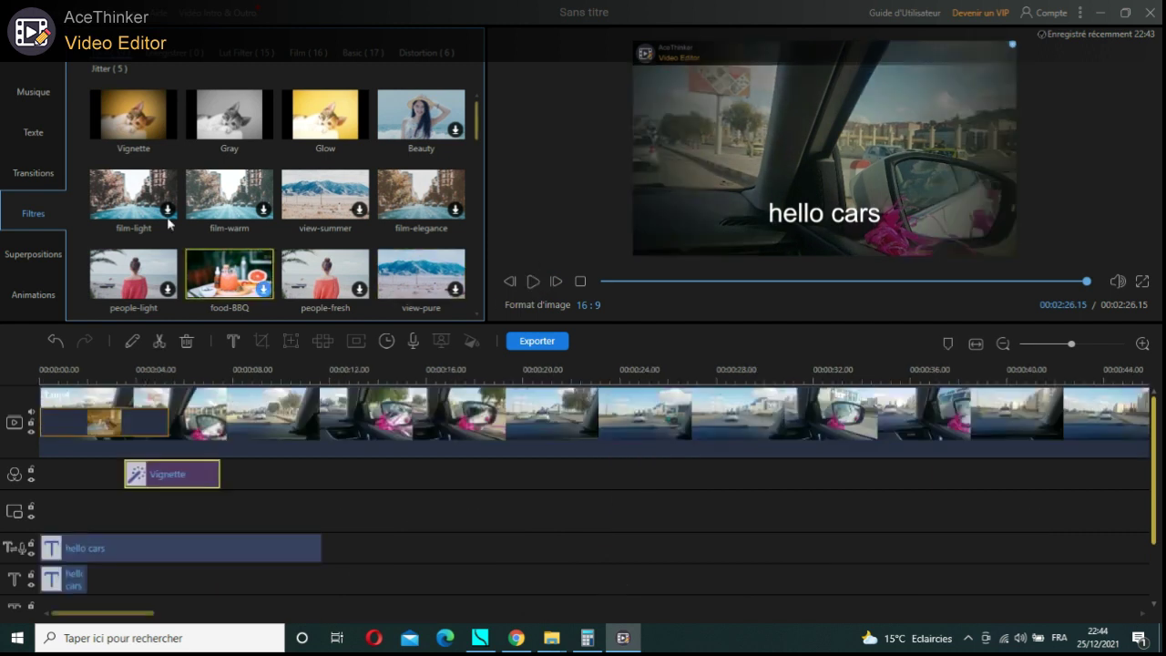
left_click(34, 256)
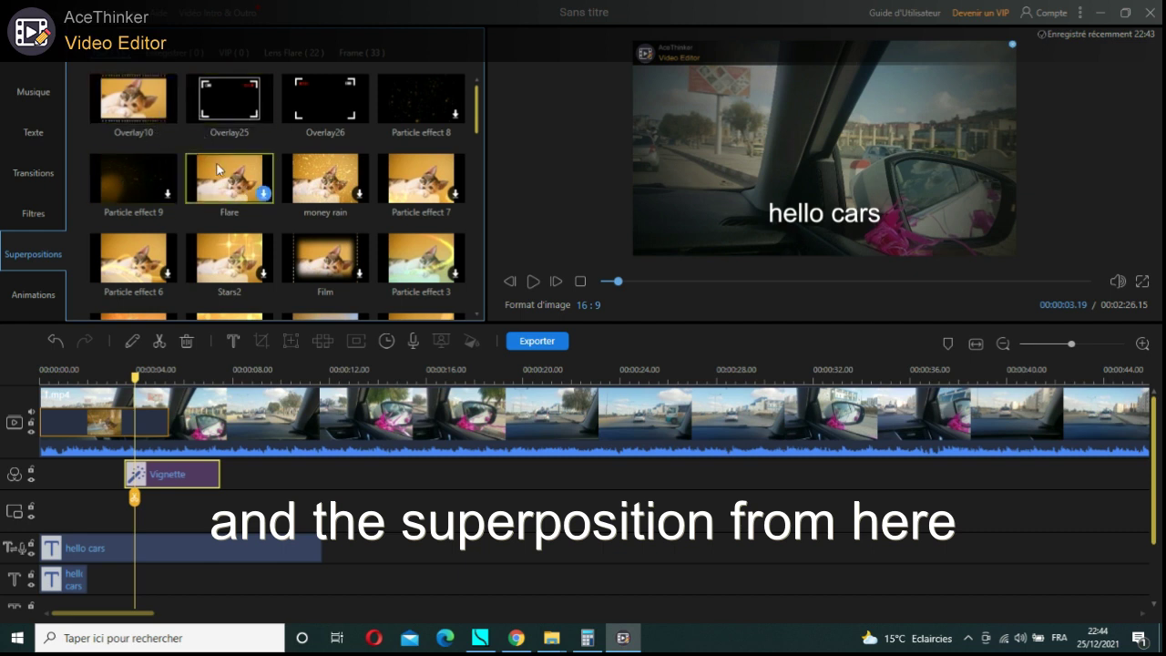
left_click(227, 187)
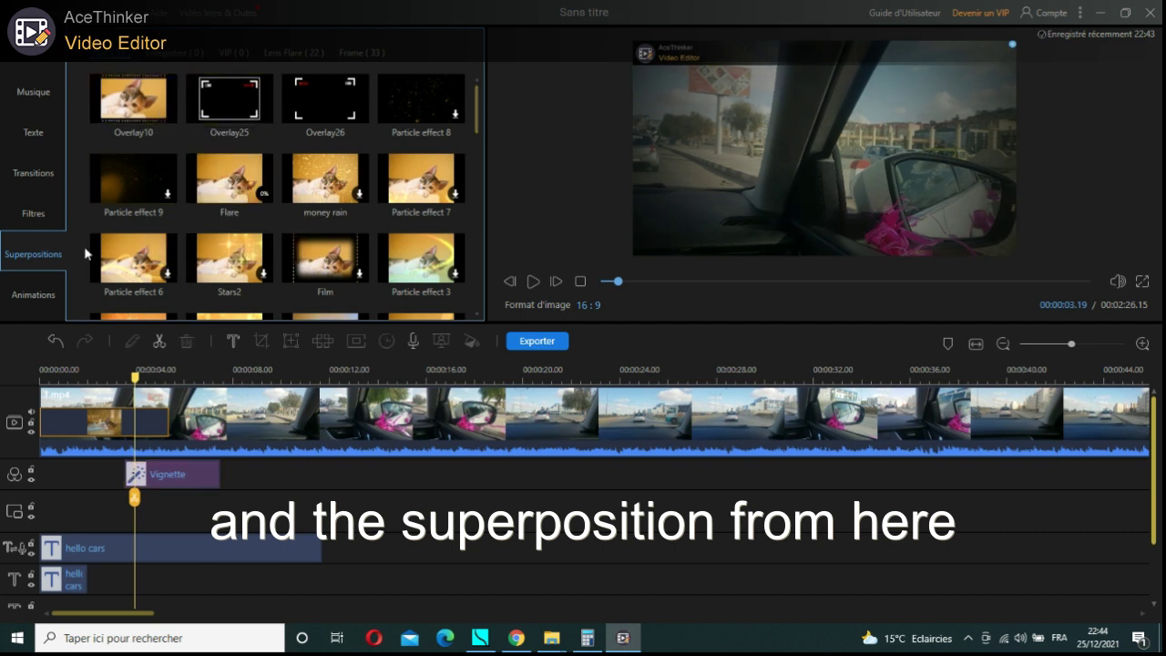
Add the Christmas-10 snowman animation from the animation library and rewind to the start.
left_click(33, 295)
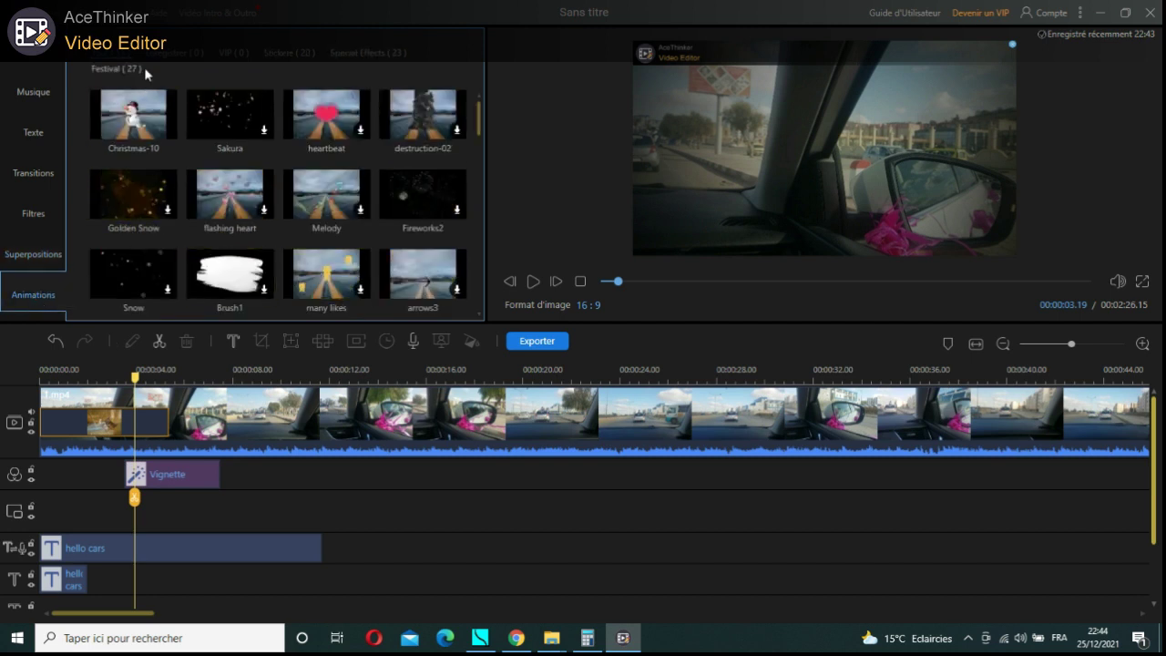
left_click(167, 133)
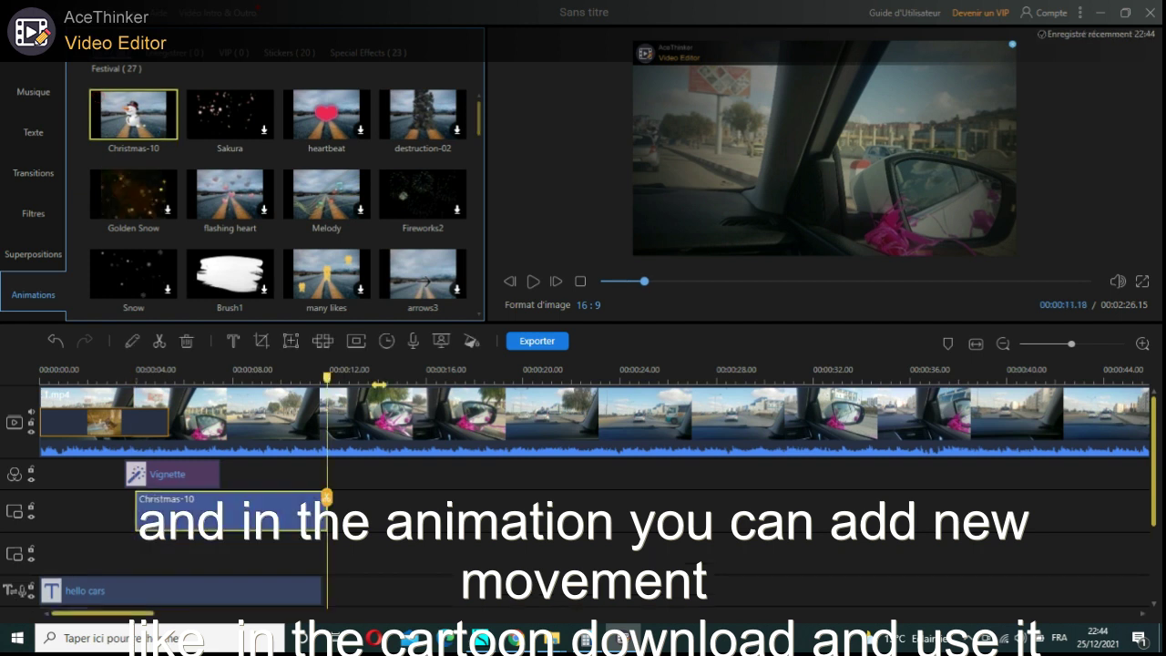
left_click_drag(329, 373, 14, 407)
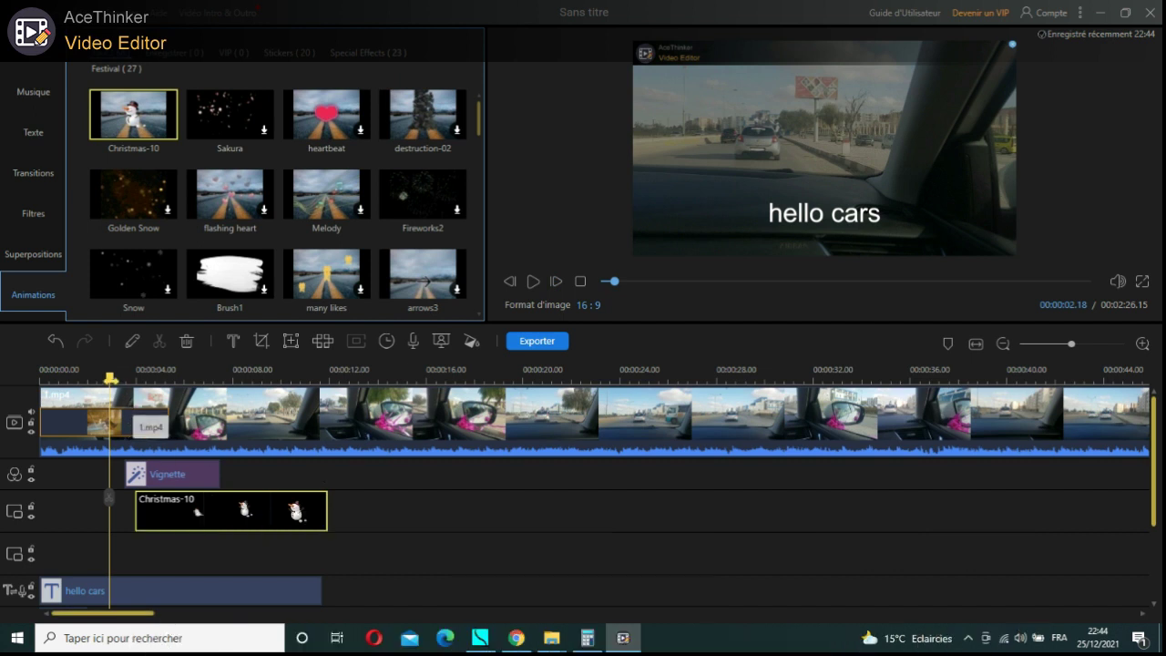
Play from 00:00:04 and pause around 00:00:07 to preview the snowman over the footage.
left_click(113, 375)
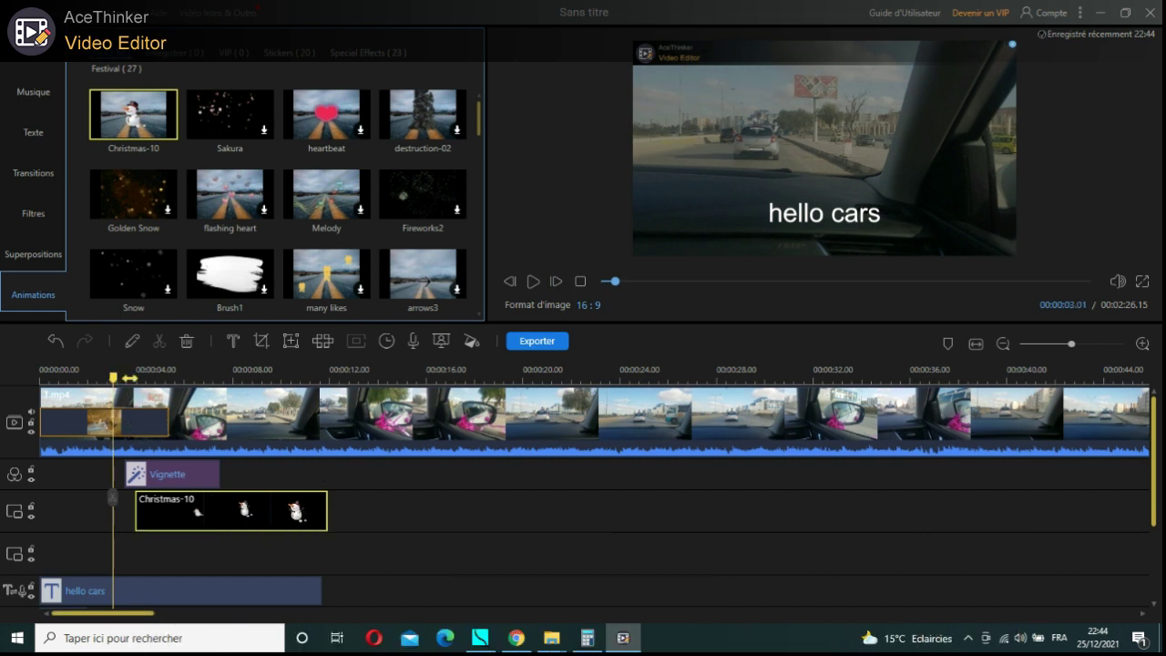
left_click_drag(129, 377, 140, 377)
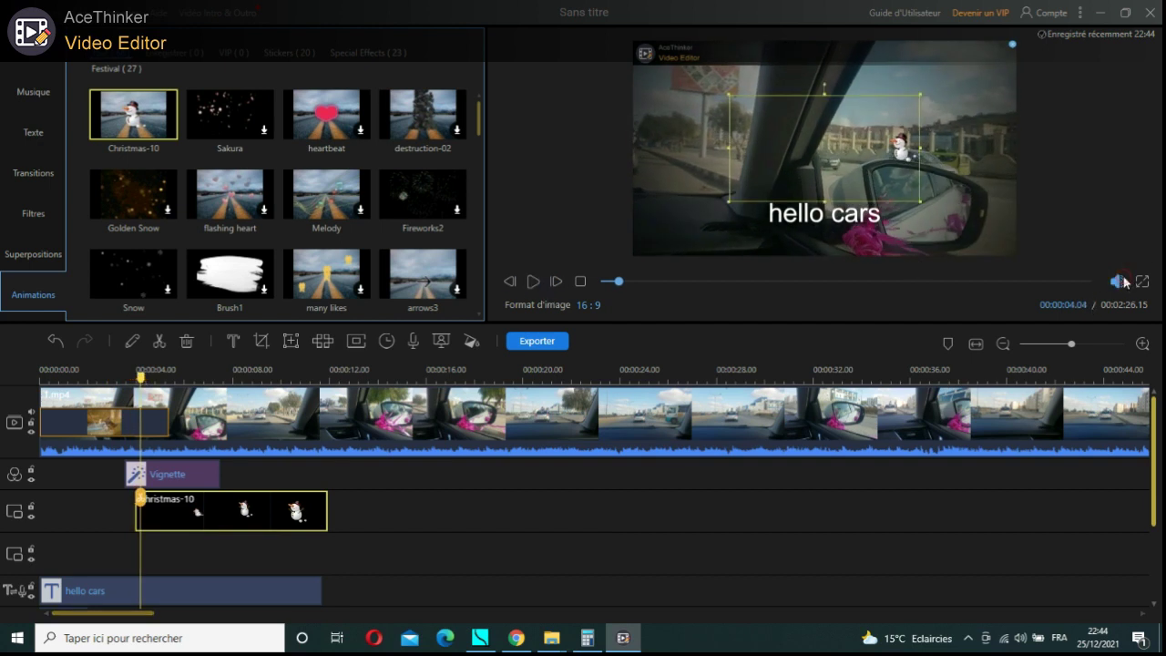
mouse_move(1116, 284)
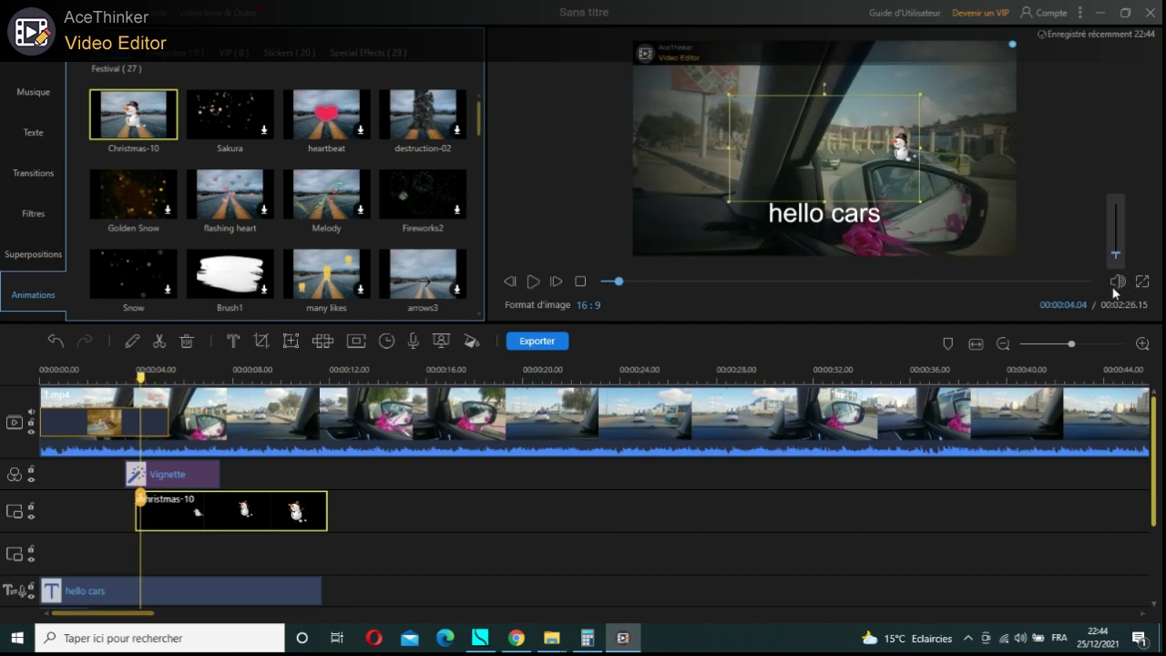
left_click(533, 283)
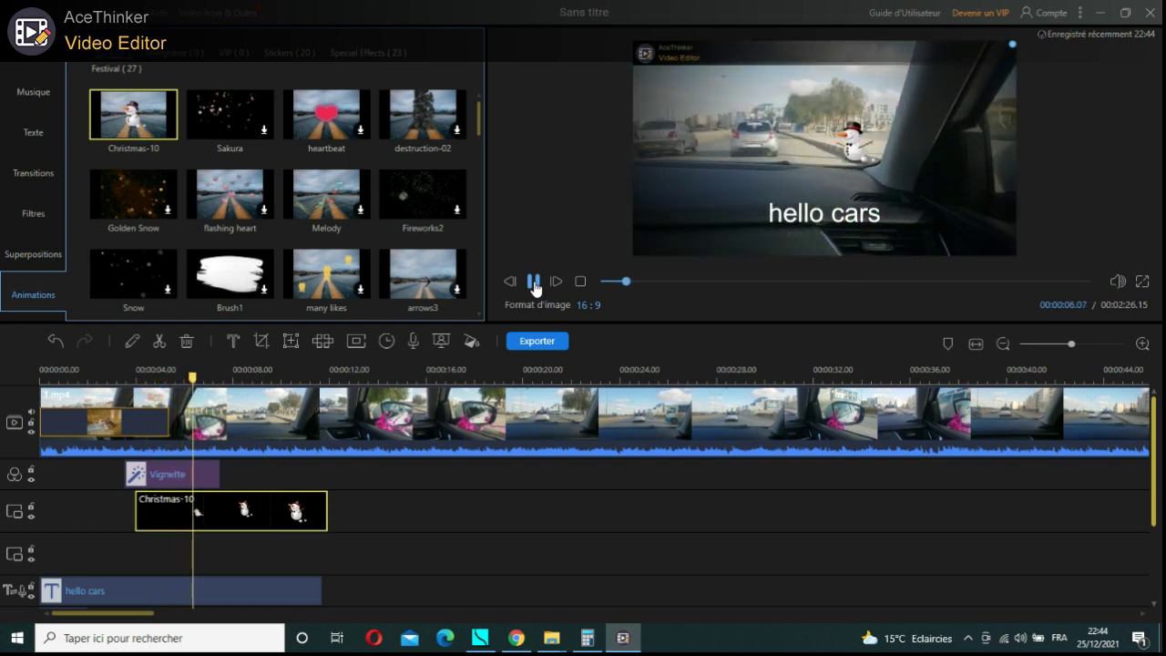
left_click(533, 284)
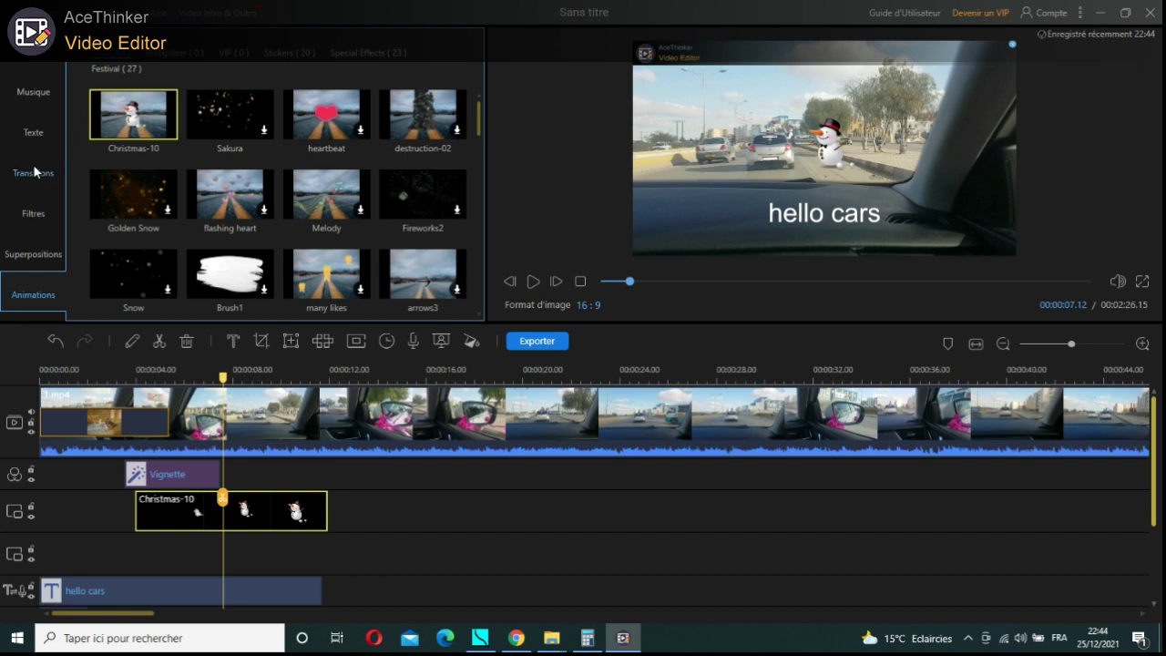
Add Summer Upbeat as background music filling the audio track to about 2:32, then return to 00:00:00.
left_click(38, 96)
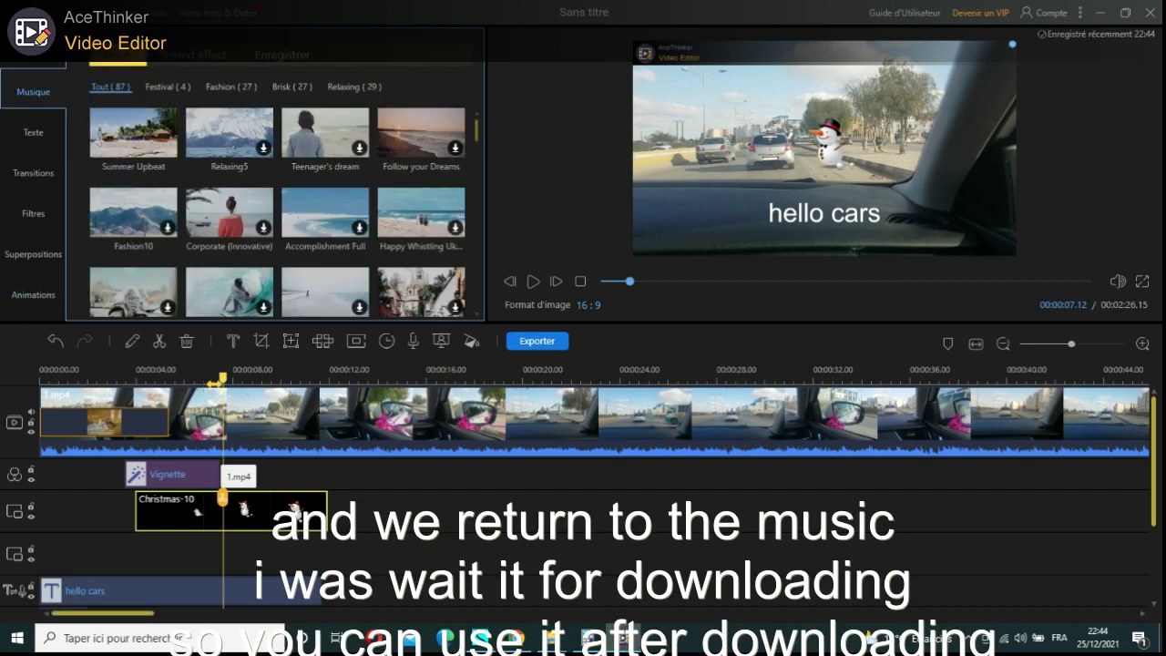
left_click_drag(219, 378, 40, 378)
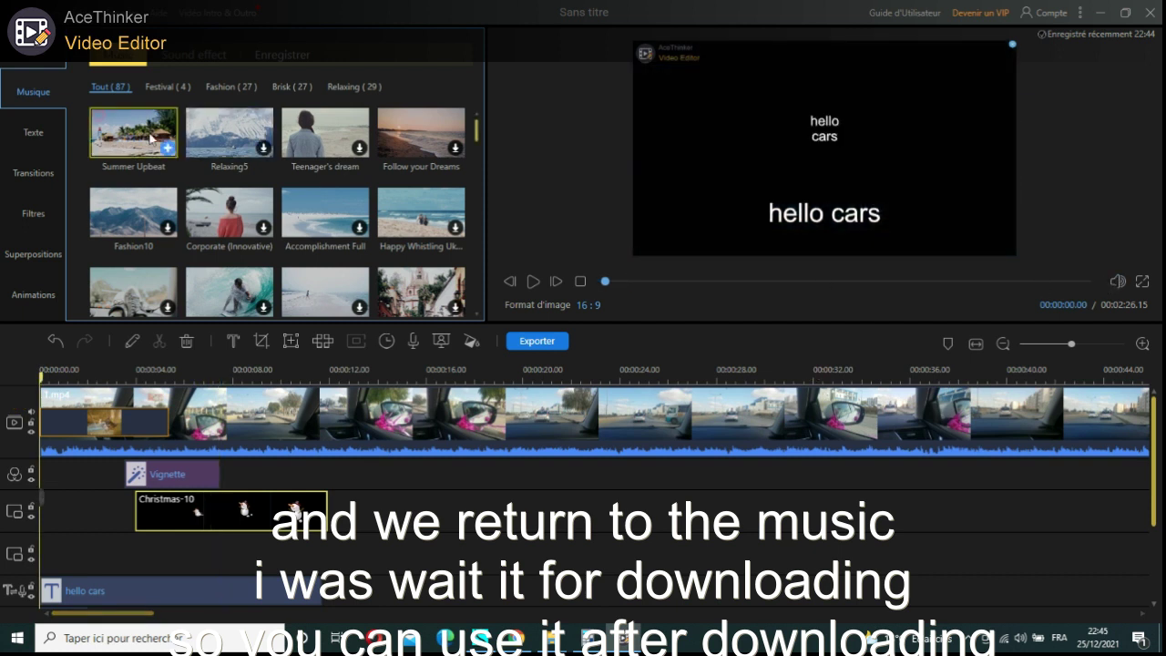
left_click(167, 149)
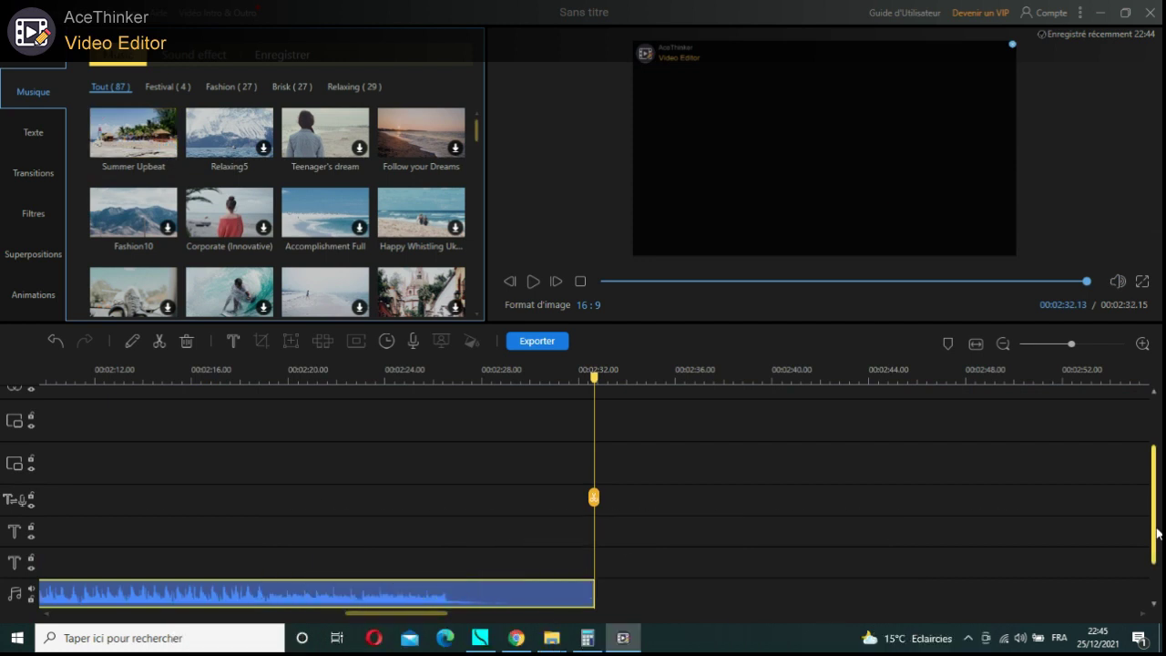
left_click_drag(1154, 531, 1155, 482)
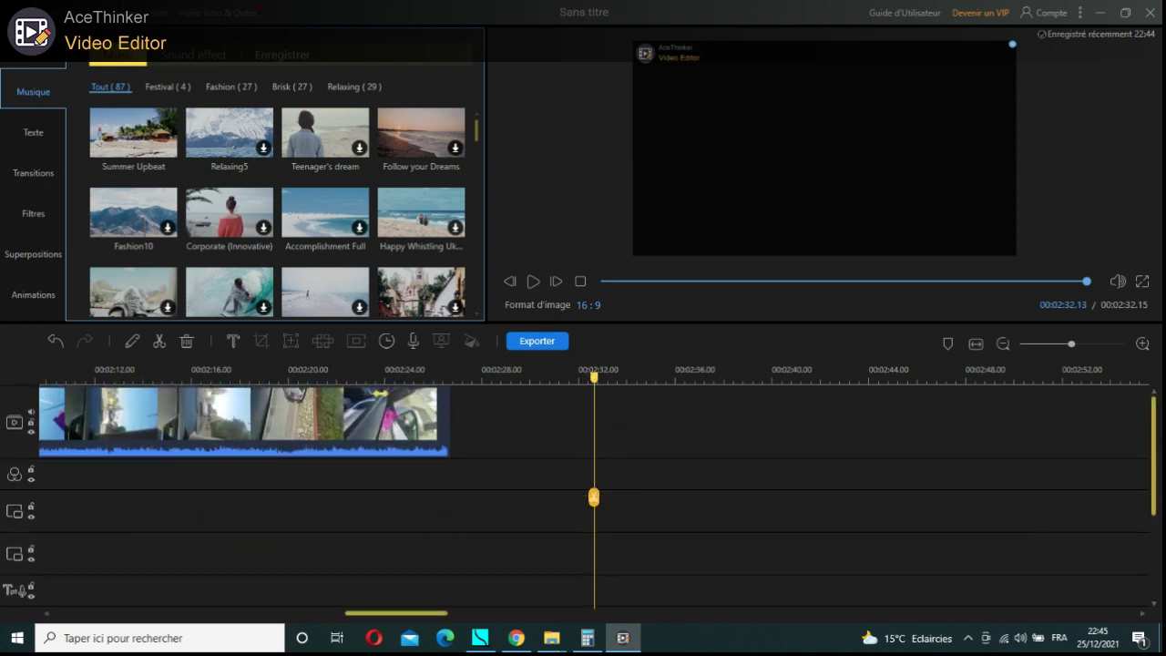
left_click(195, 421)
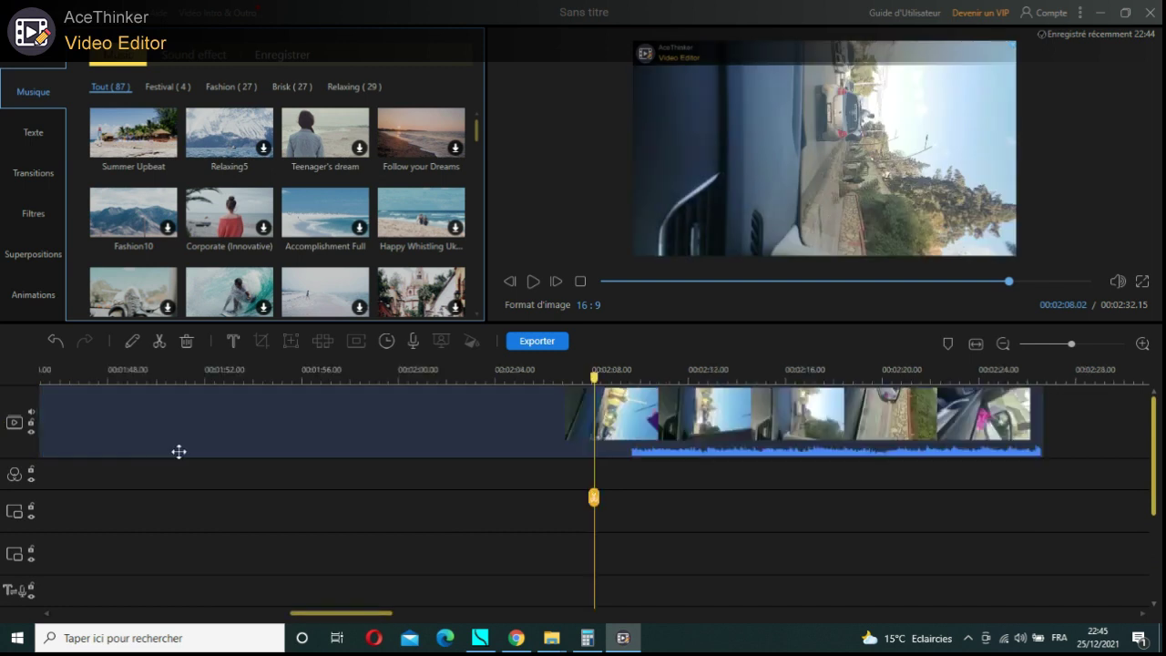
left_click(602, 284)
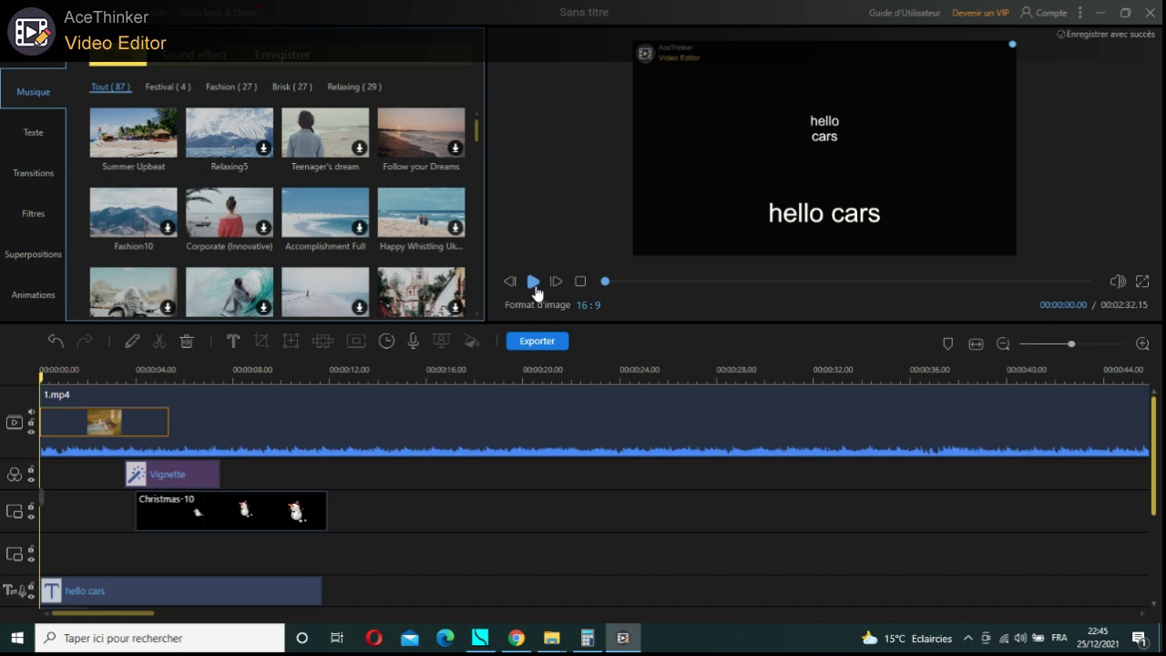
Play the project from the beginning and pause at about 00:00:06.
left_click(534, 282)
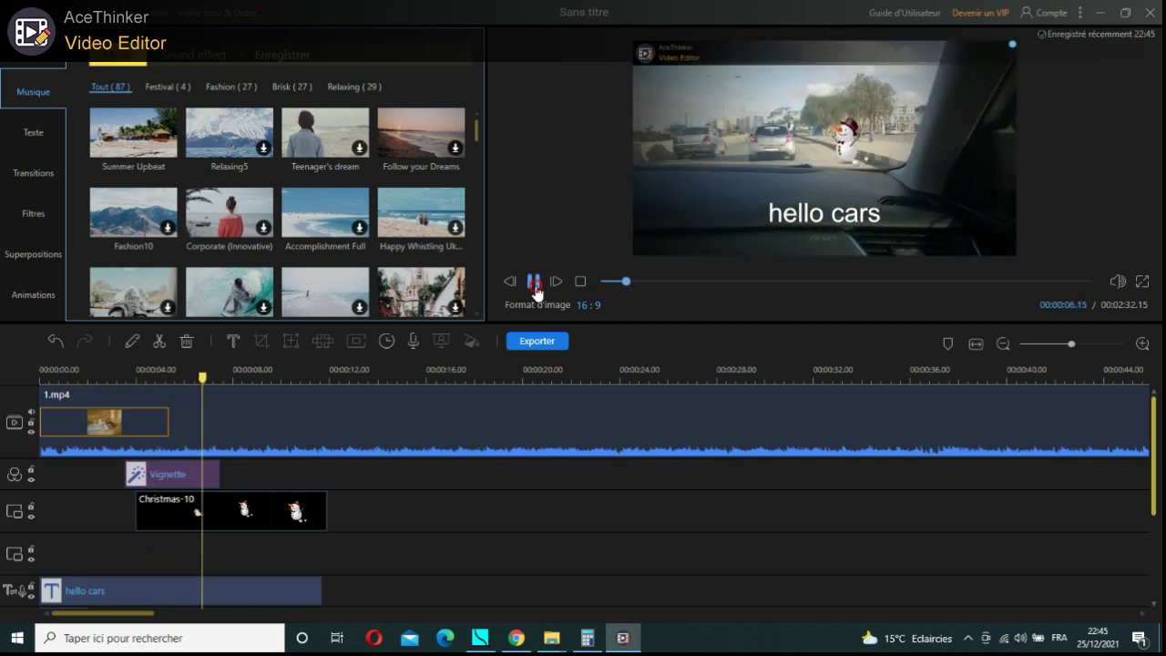
left_click(534, 284)
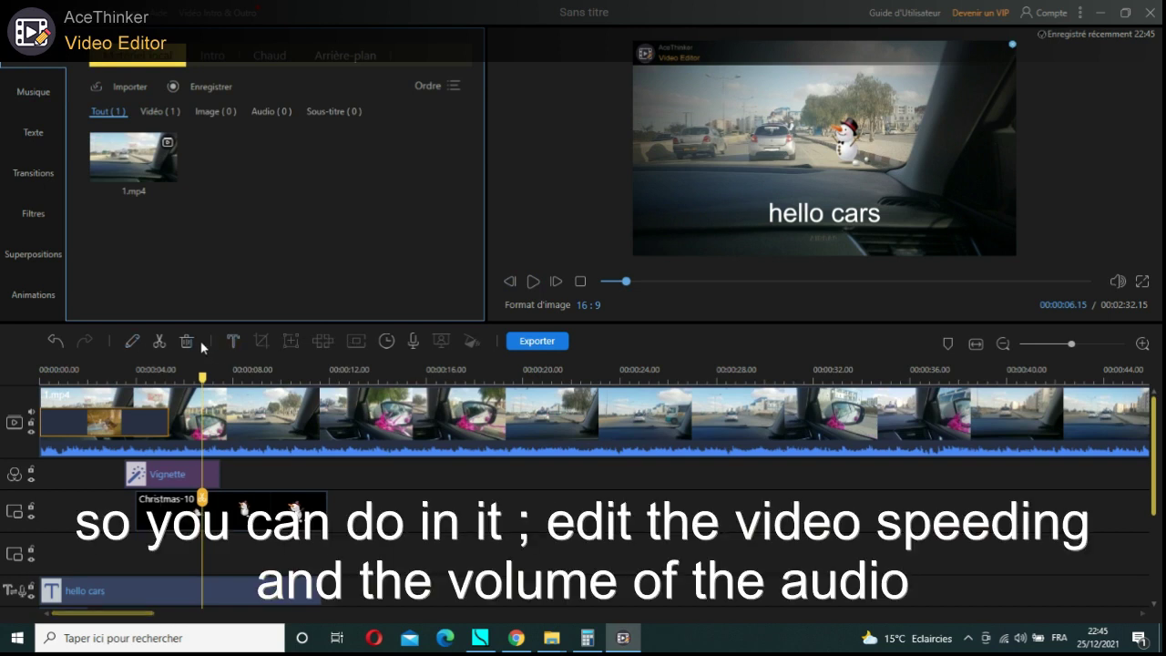
Set the background music speed to 1.3x in the Edit dialog and play the result.
left_click(131, 344)
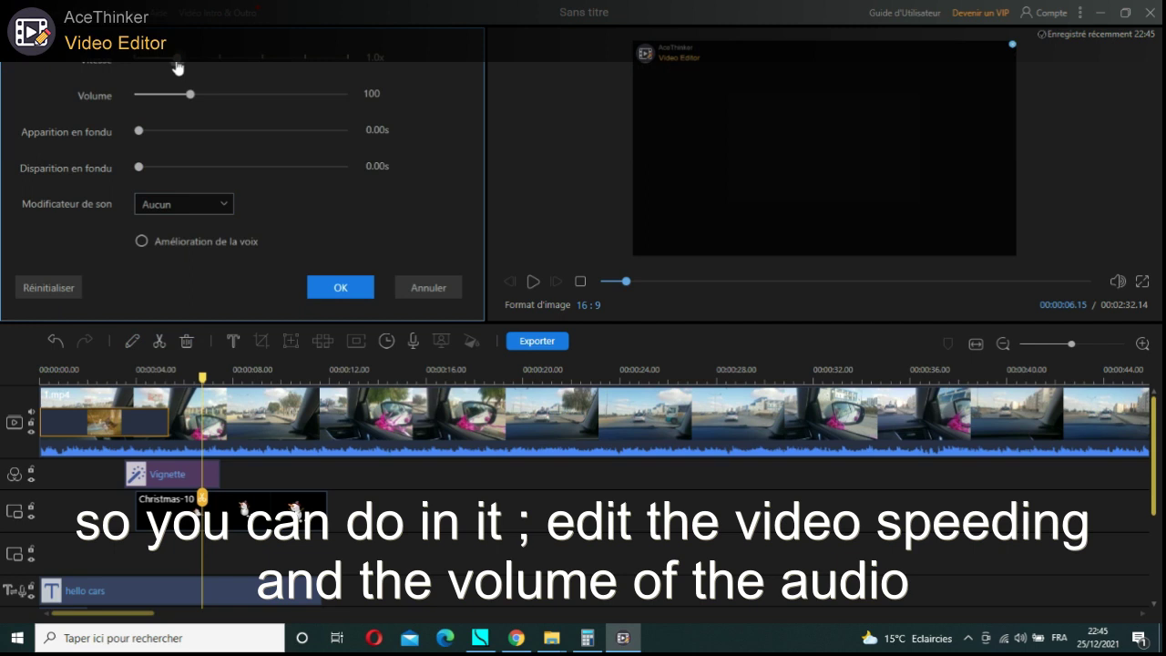
left_click_drag(177, 58, 307, 66)
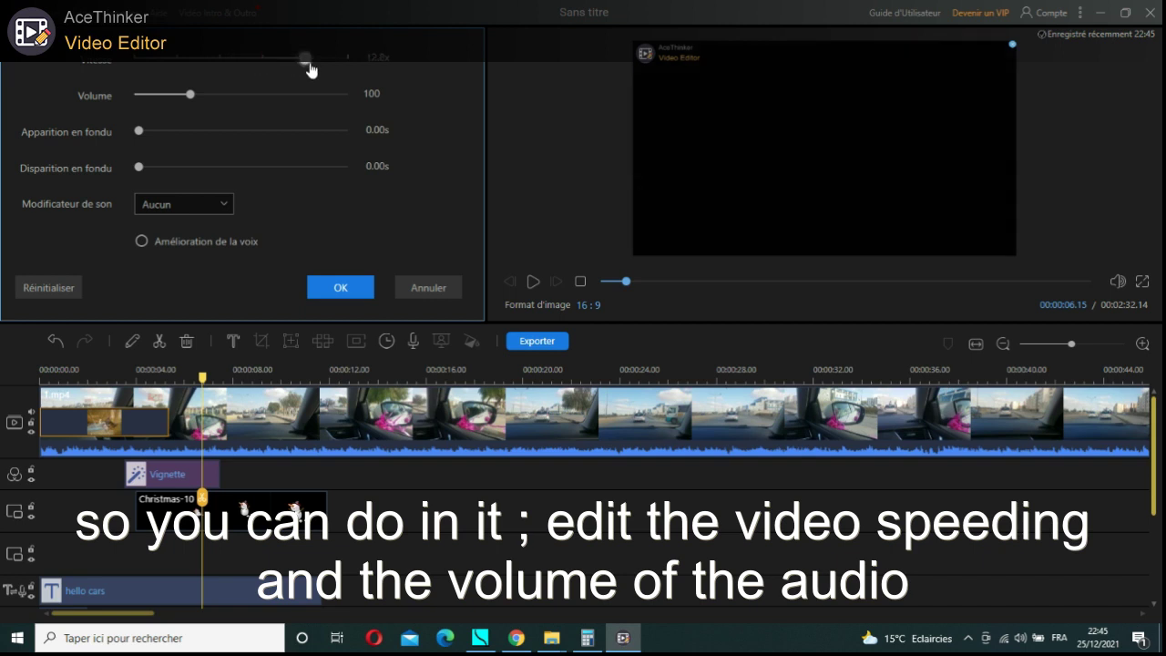
left_click(340, 287)
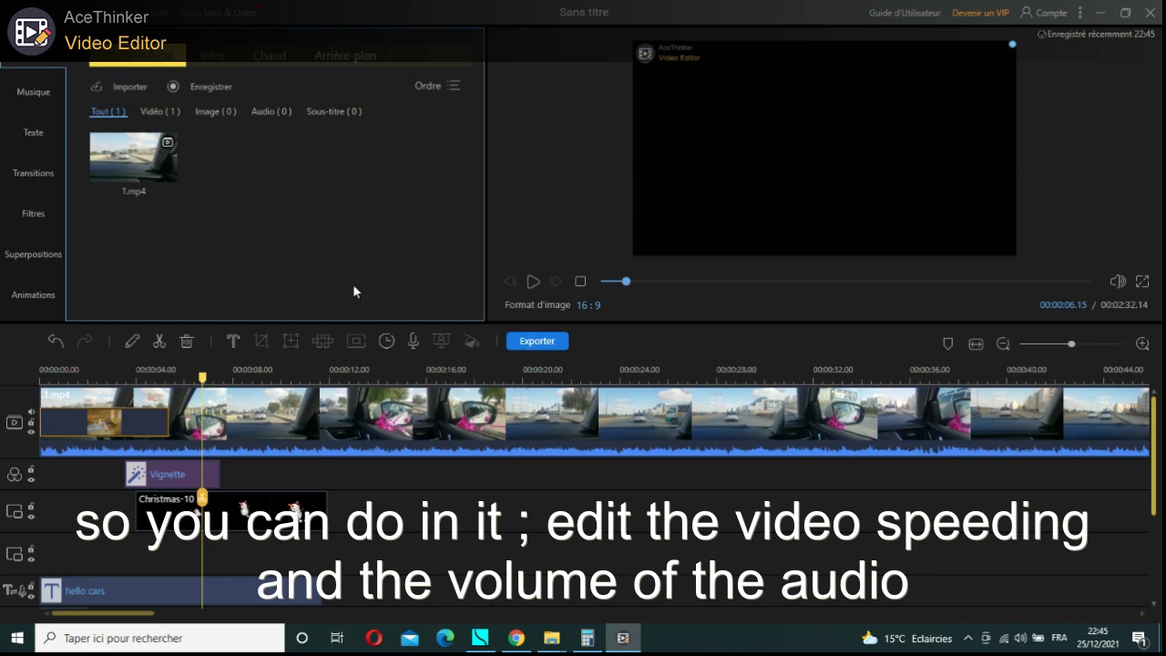
left_click(533, 282)
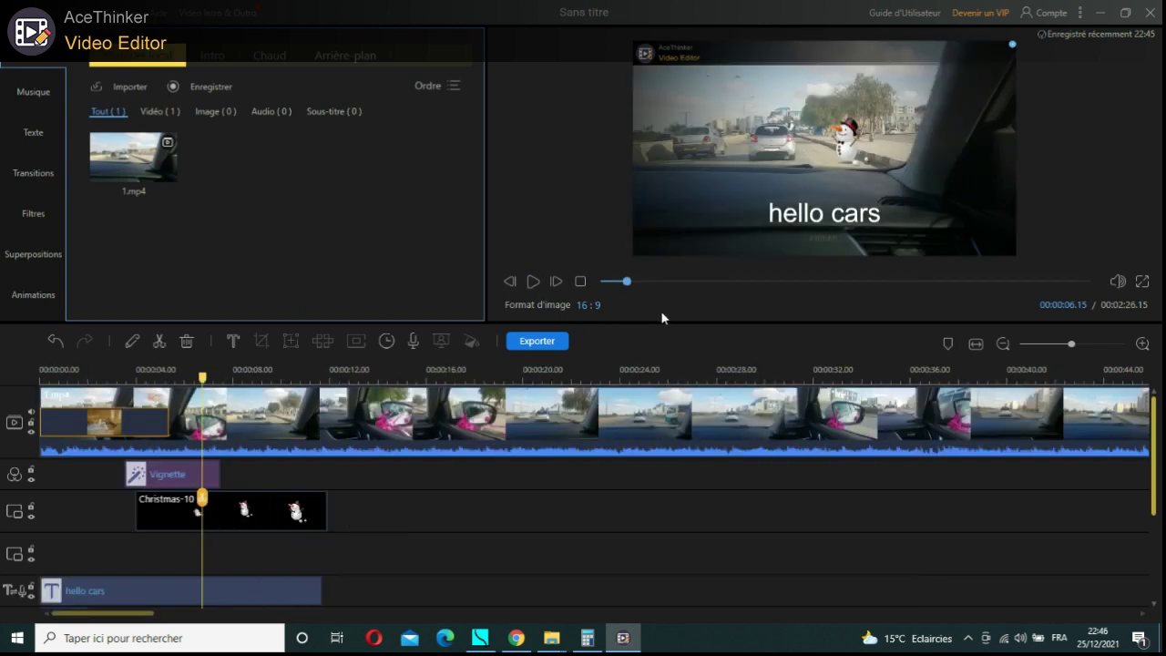
Play from about six seconds and pause at 00:00:09.15 to watch the snowman pass.
left_click(534, 282)
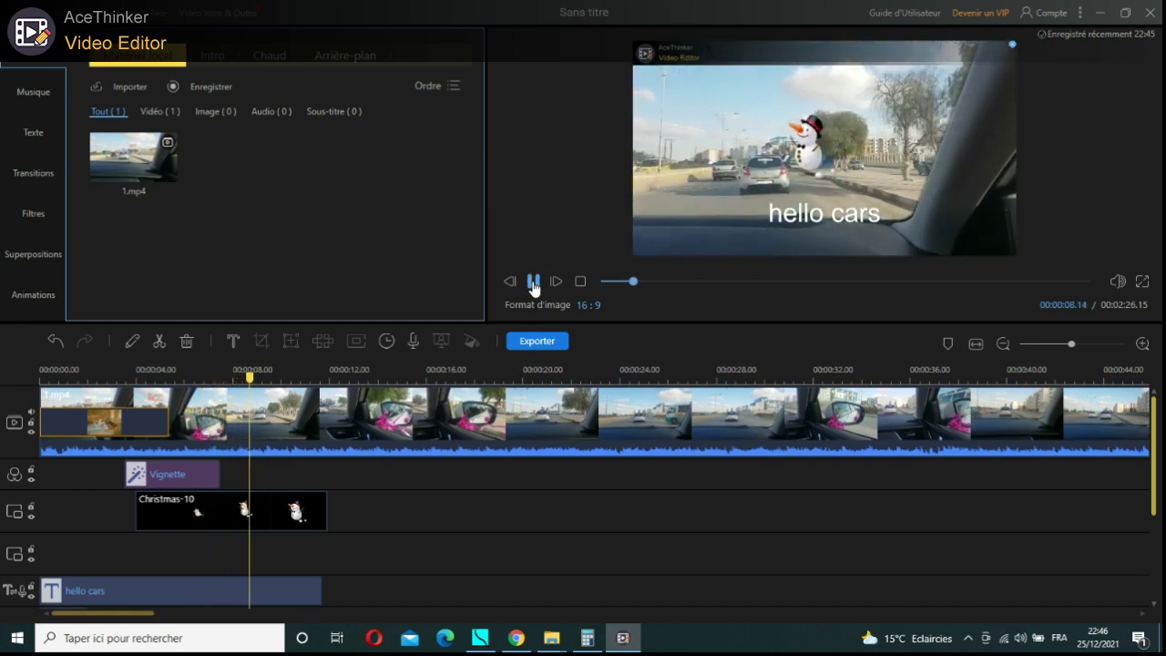
left_click(534, 283)
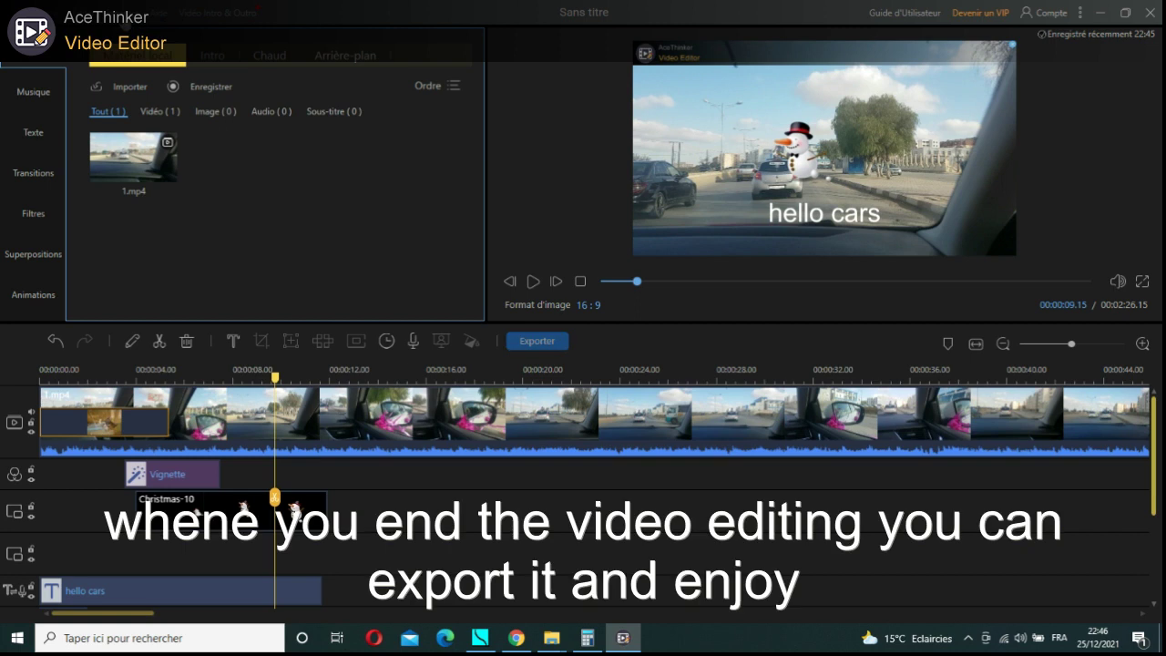
left_click(536, 340)
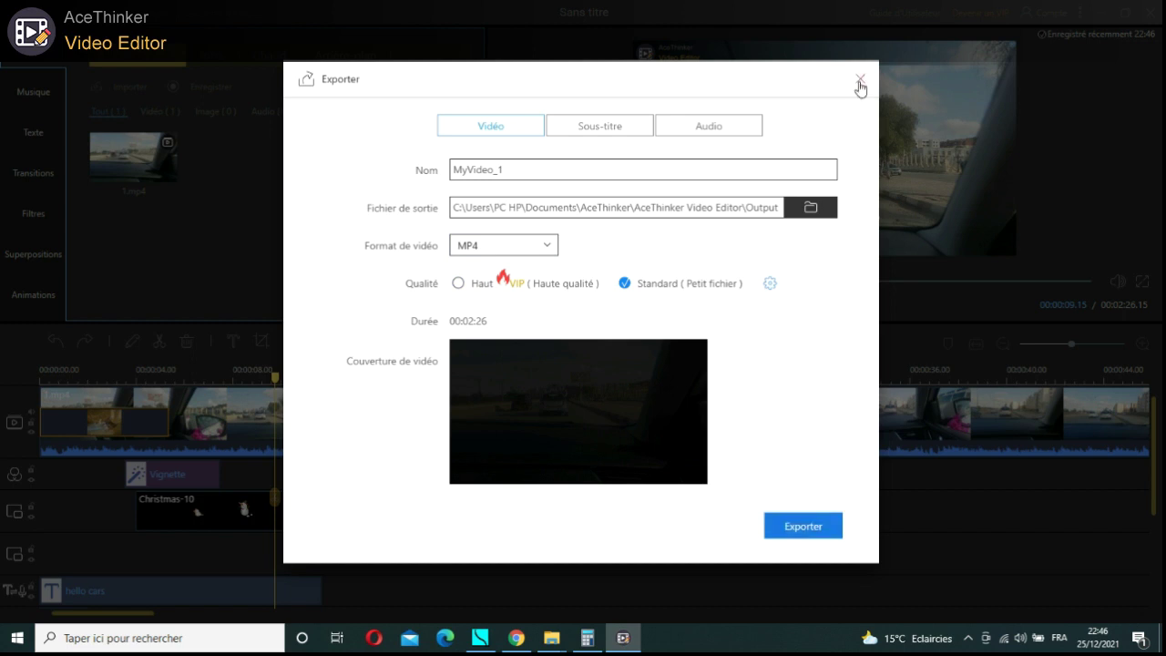
left_click(860, 83)
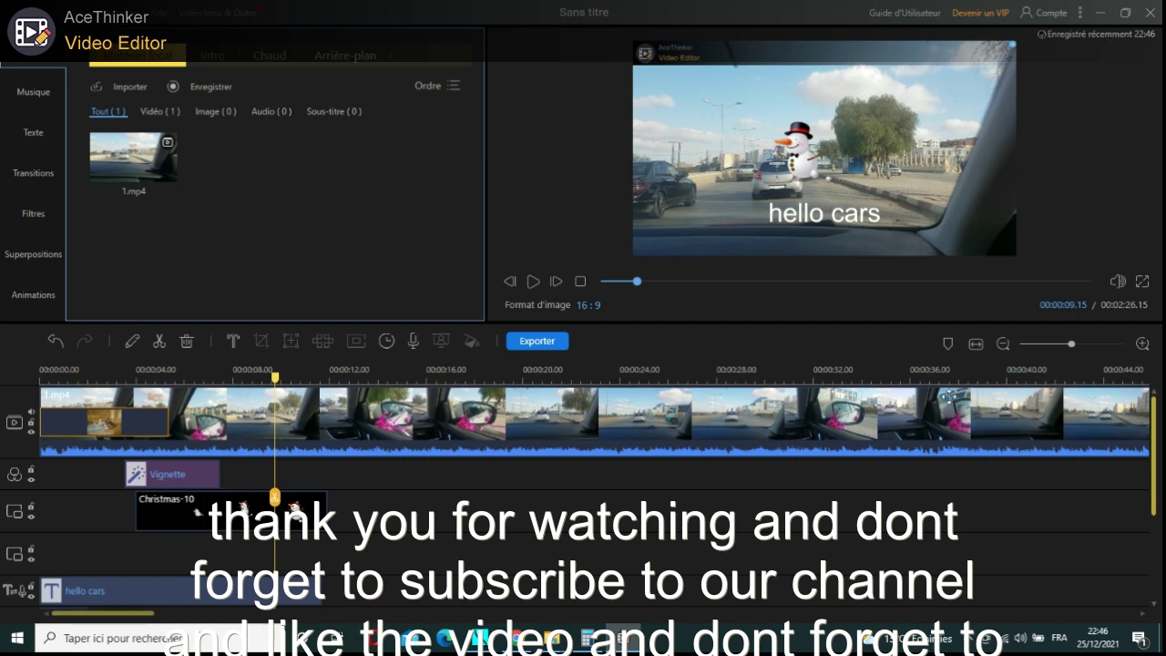
Bring up the Free Screen Recorder control window from the hidden tray icons.
left_click(972, 636)
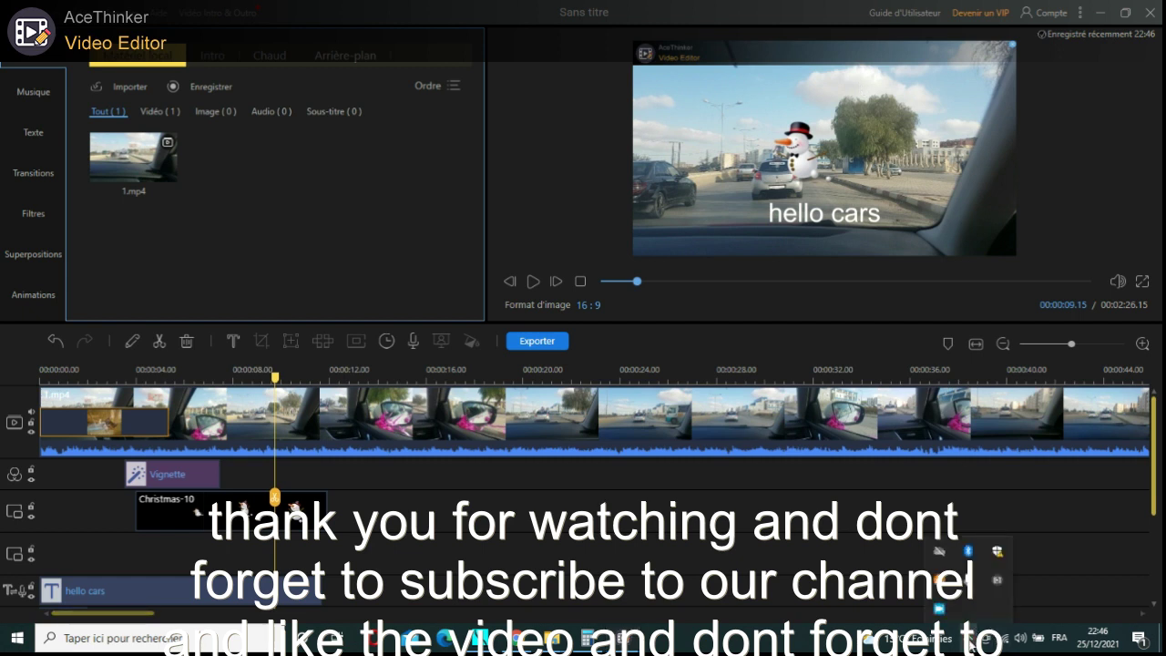
left_click(938, 610)
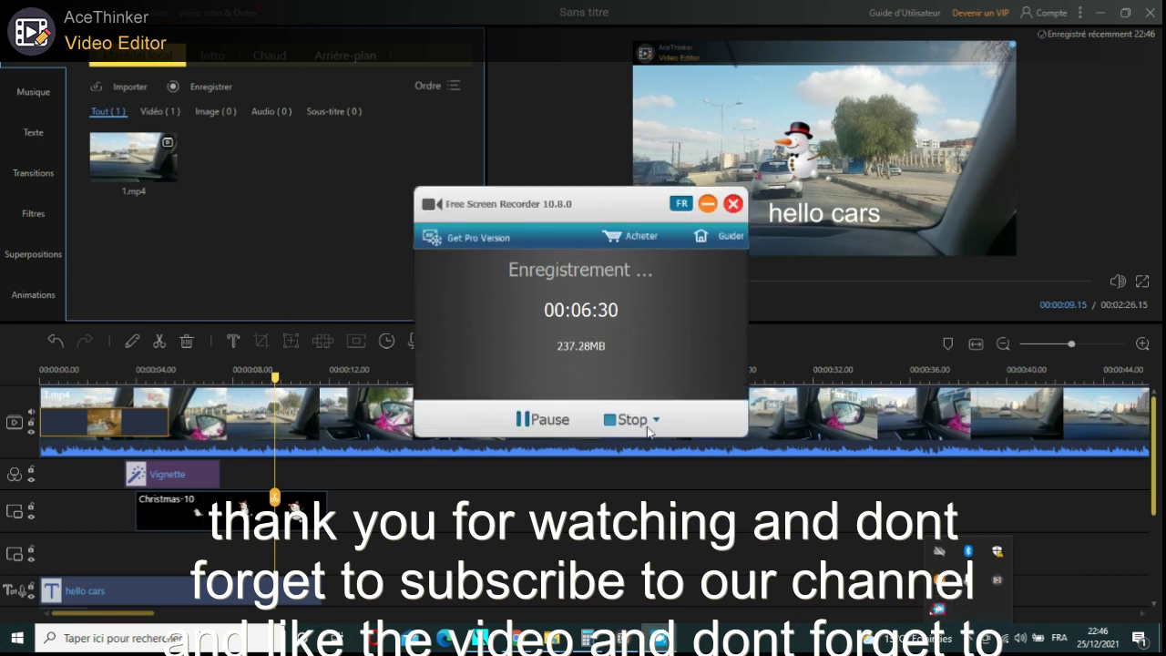